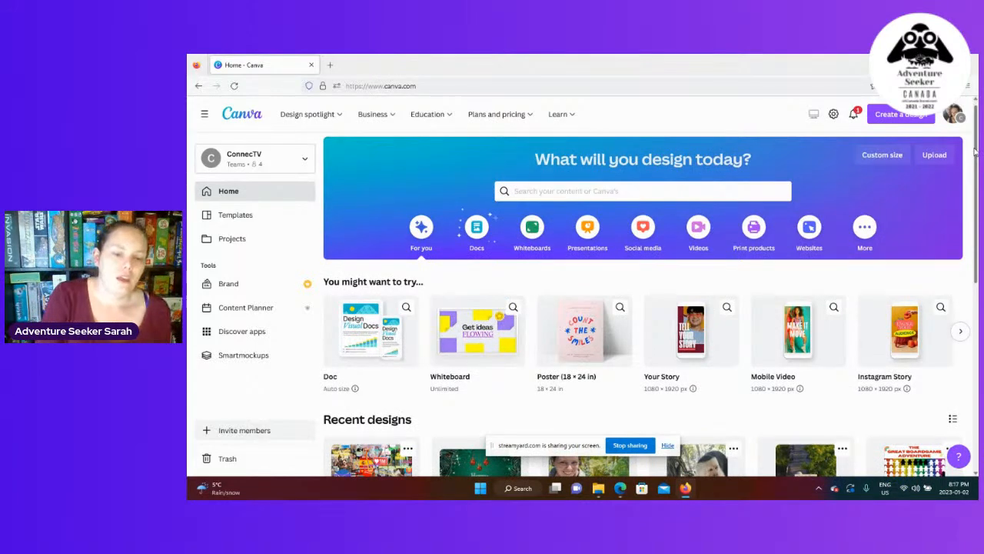
Open the Fearless landscape poster from the recent designs to view it, and return to the home page.
click(372, 459)
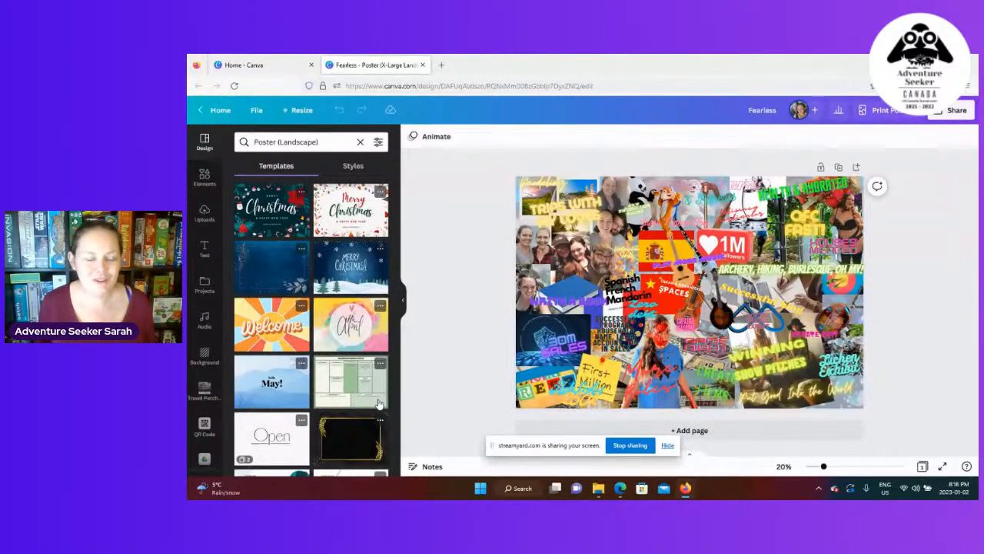
click(215, 110)
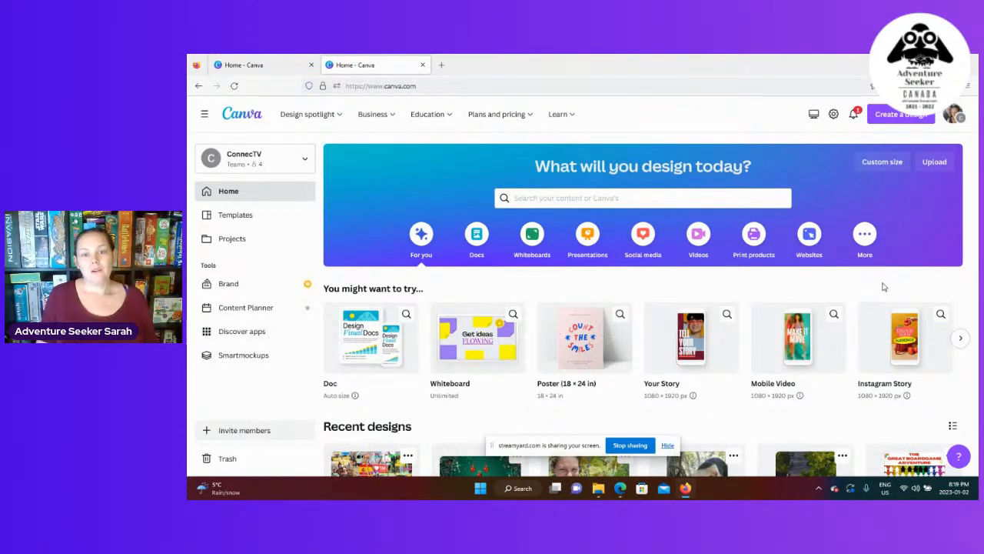
Search the template library for "poster" from the home page.
click(708, 200)
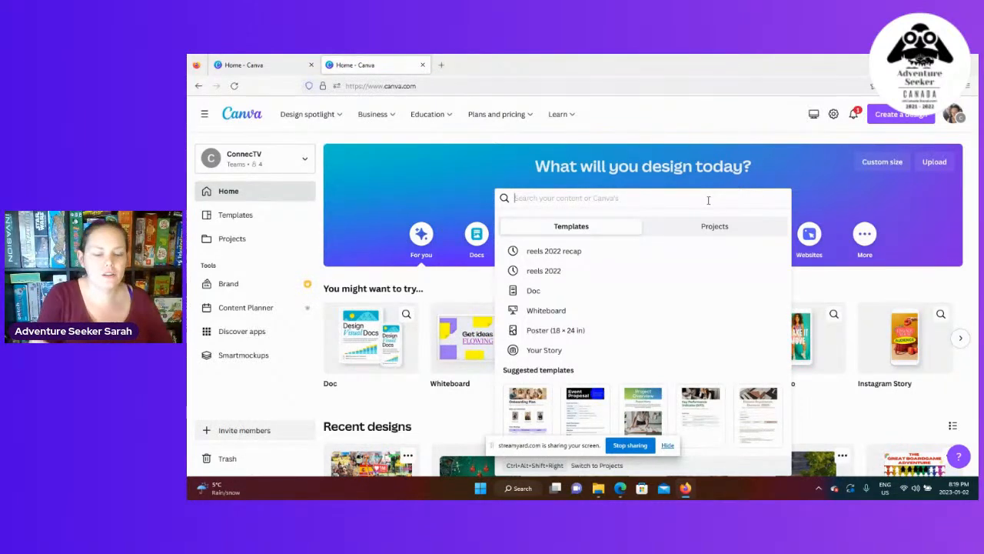
text(poster)
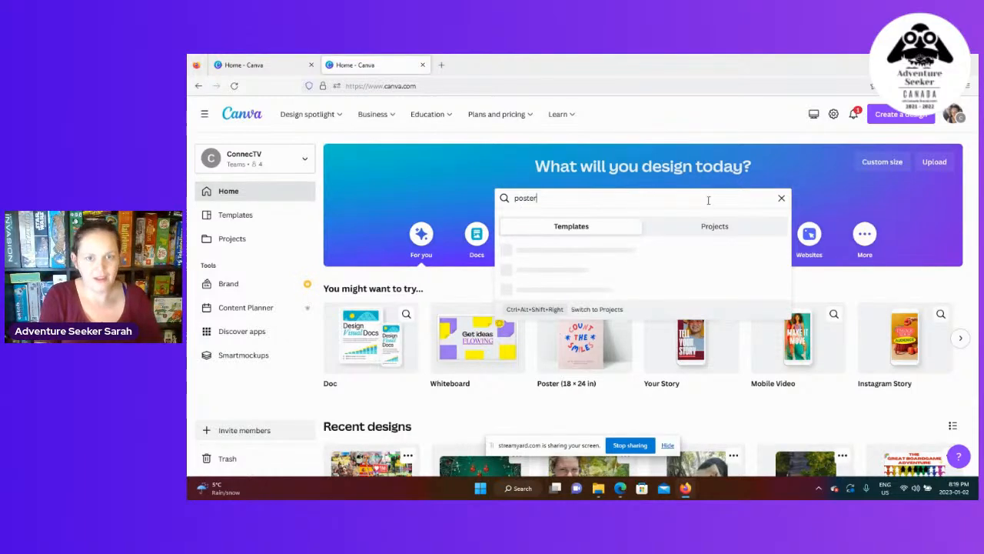
key(Return)
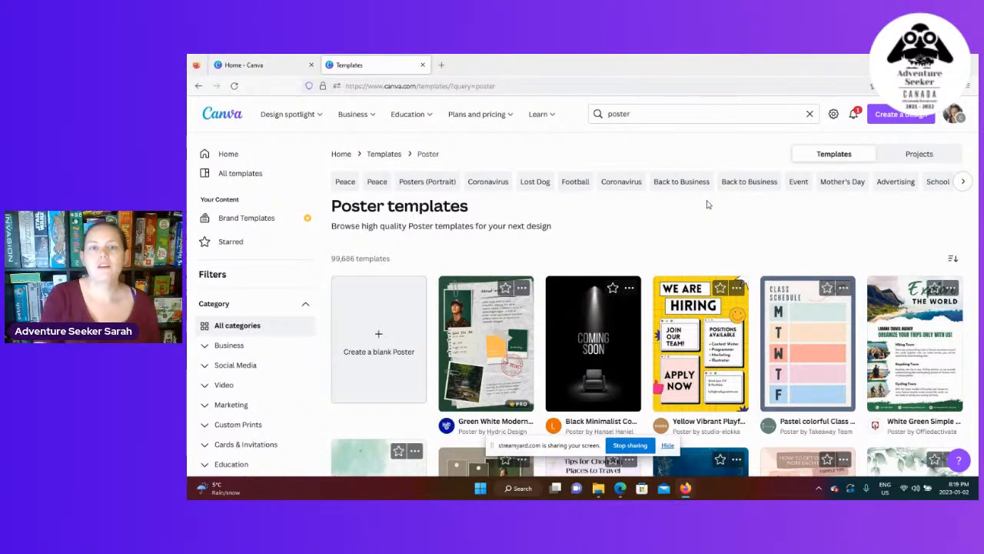
click(669, 108)
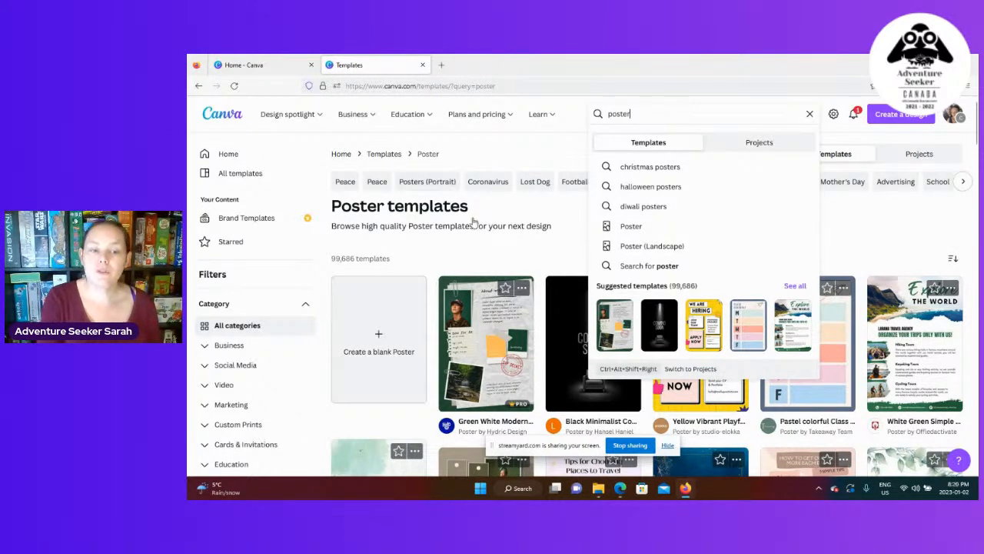
Create a new blank design with a custom size of 8 × 10 in.
click(903, 115)
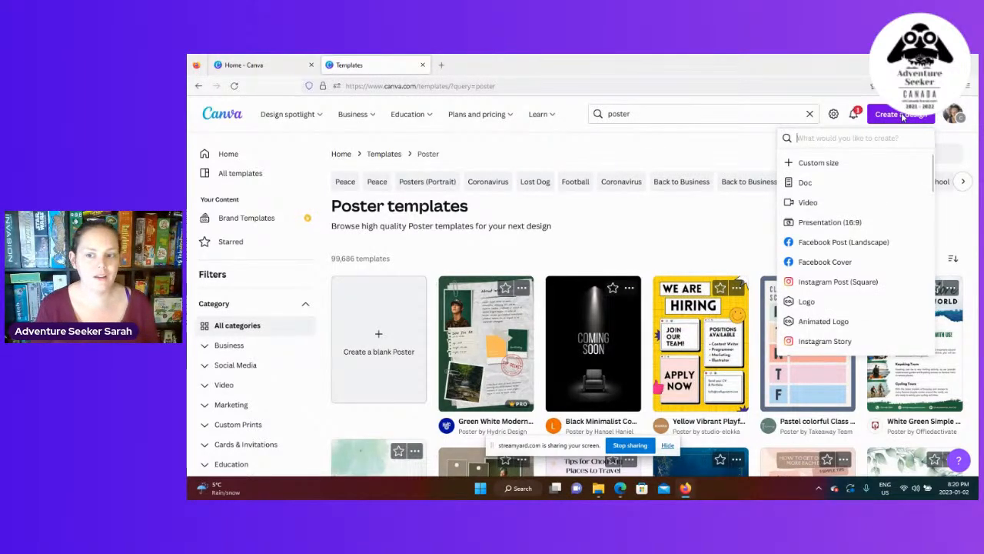
click(842, 166)
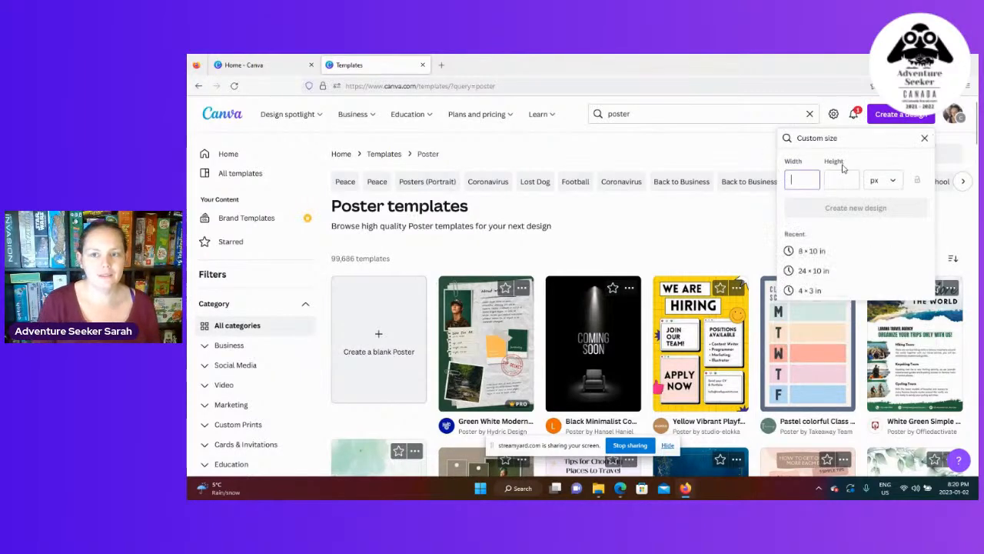
click(895, 185)
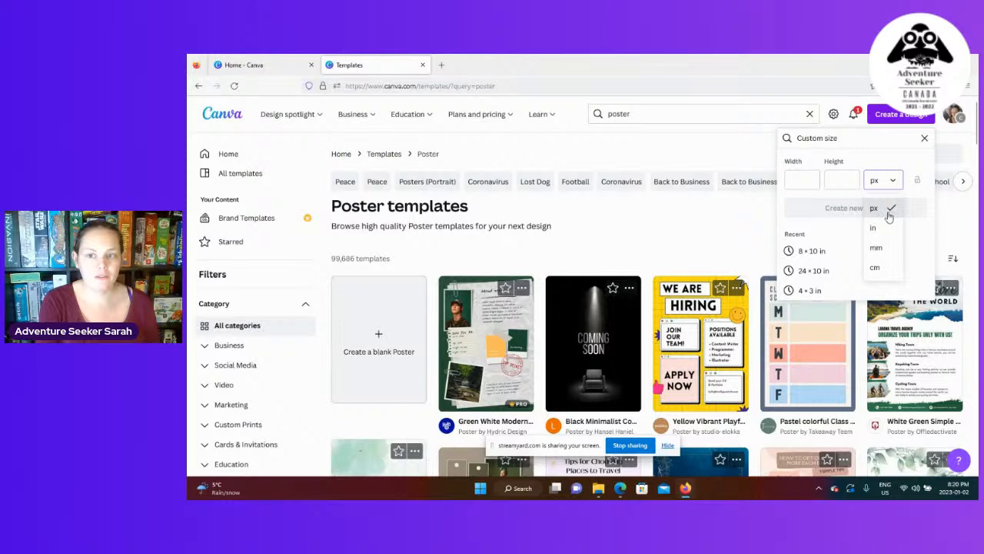
click(886, 228)
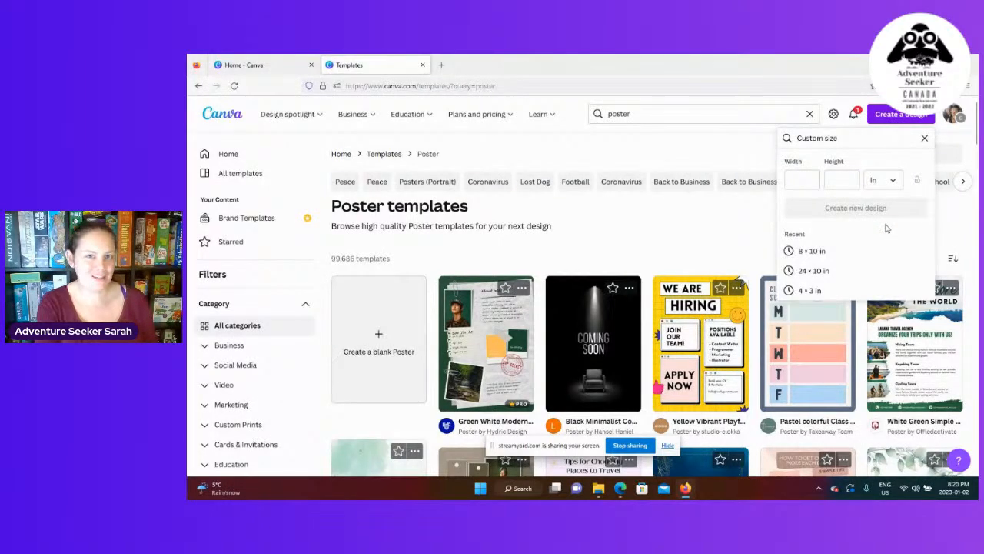
click(797, 176)
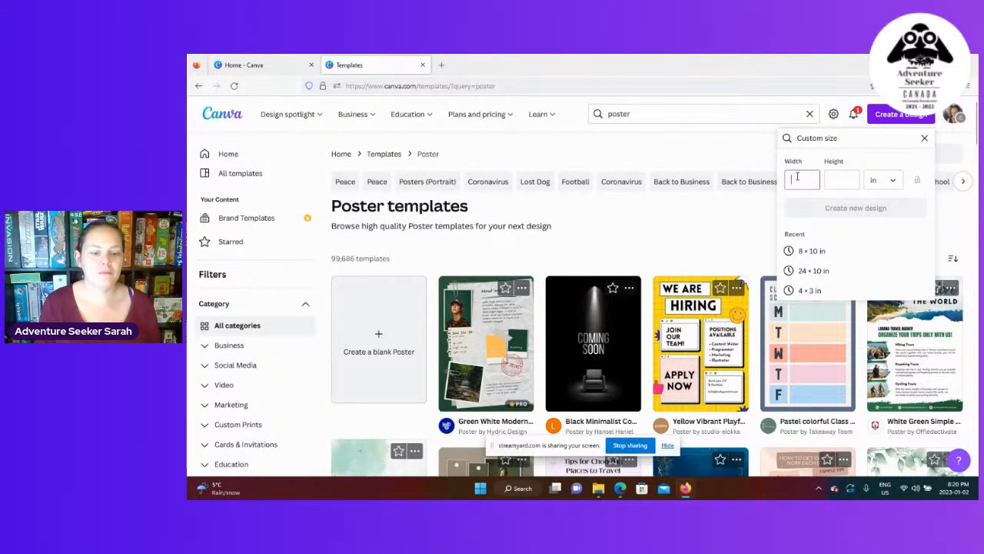
text(8)
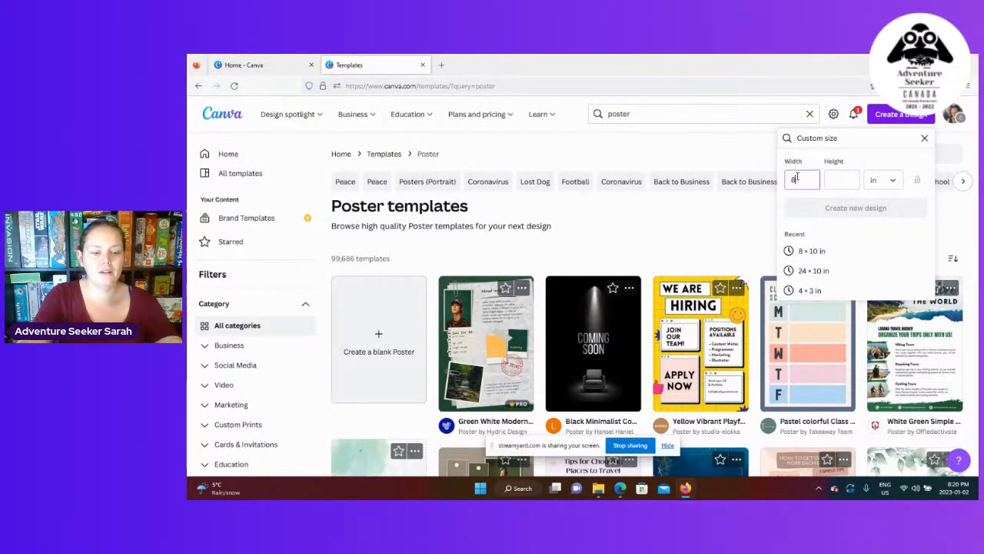
key(Tab)
text(10)
click(809, 215)
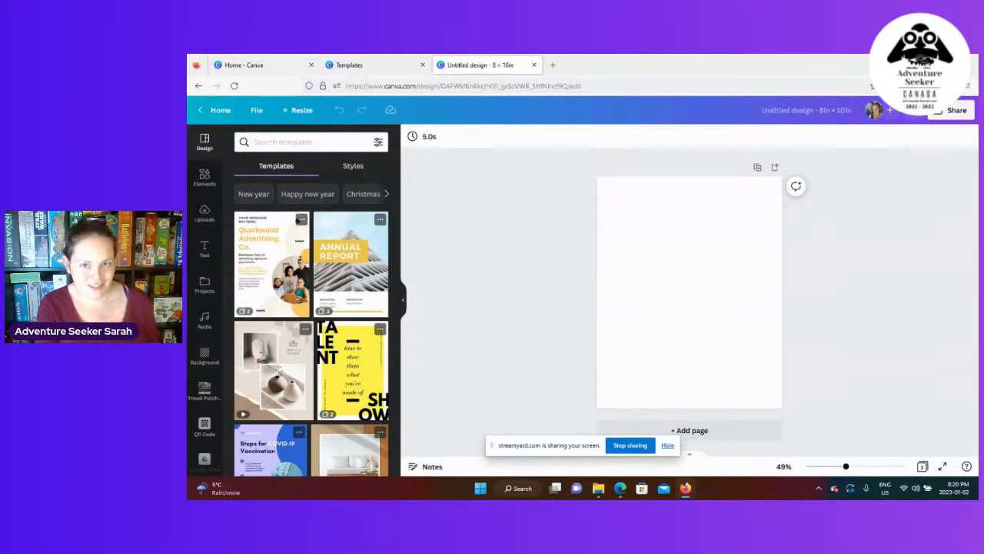
Check the live broadcast's comments in the StreamYard window, and switch back to the blank 8 × 10 in design in Firefox.
click(921, 65)
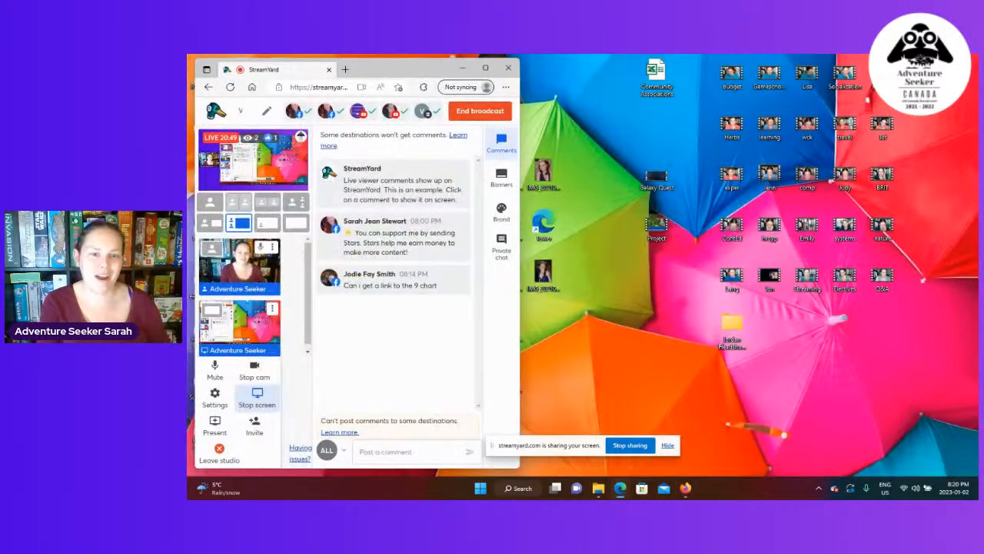
click(493, 68)
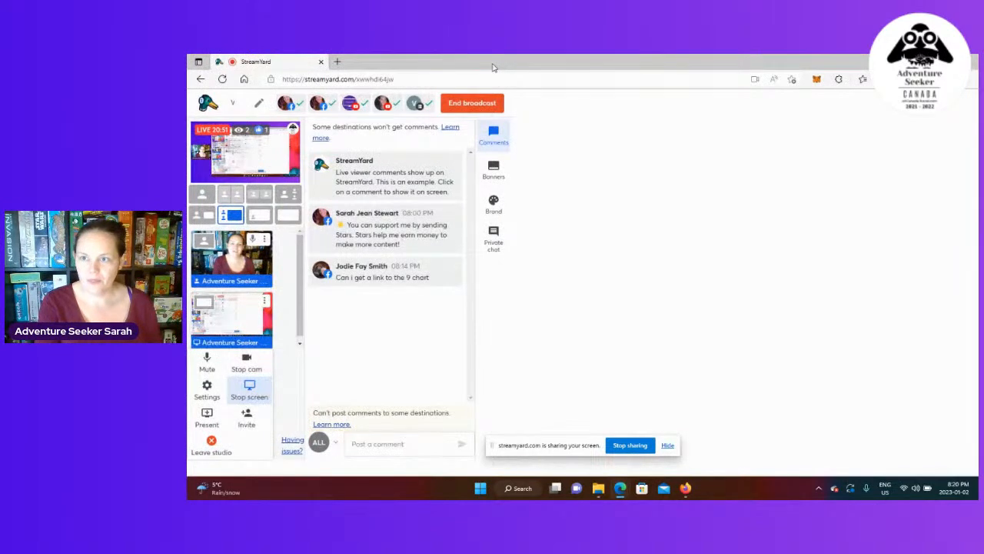
click(959, 145)
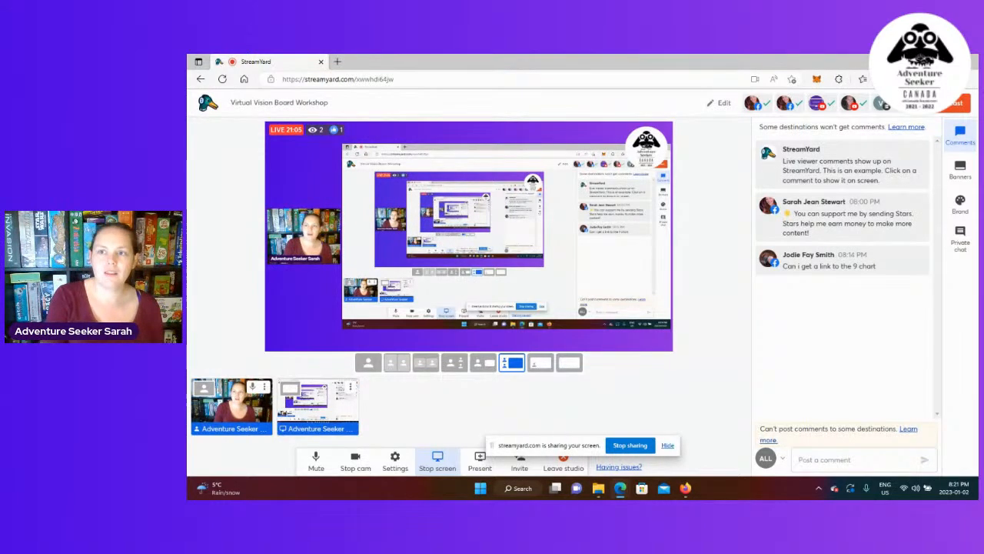
click(944, 61)
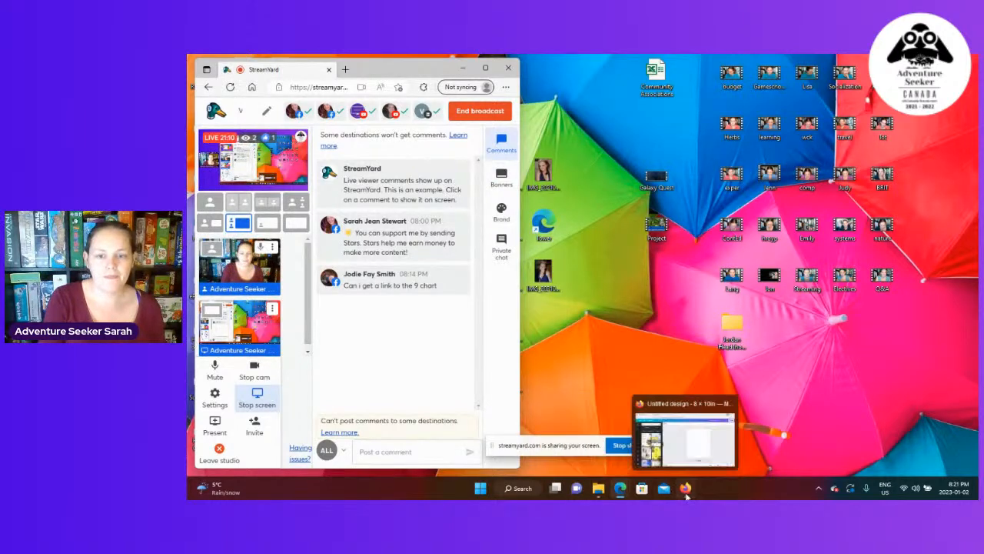
mouse_move(620, 489)
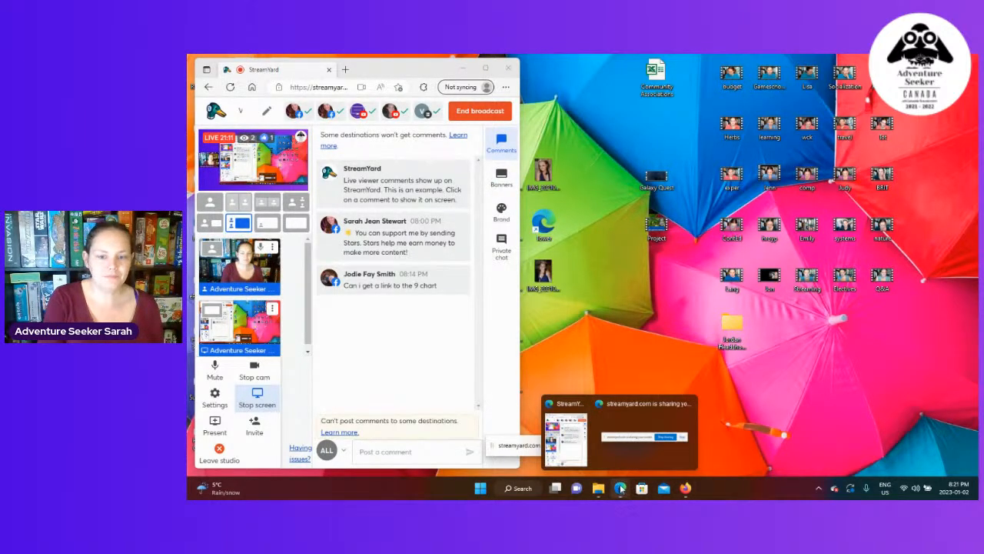
click(683, 487)
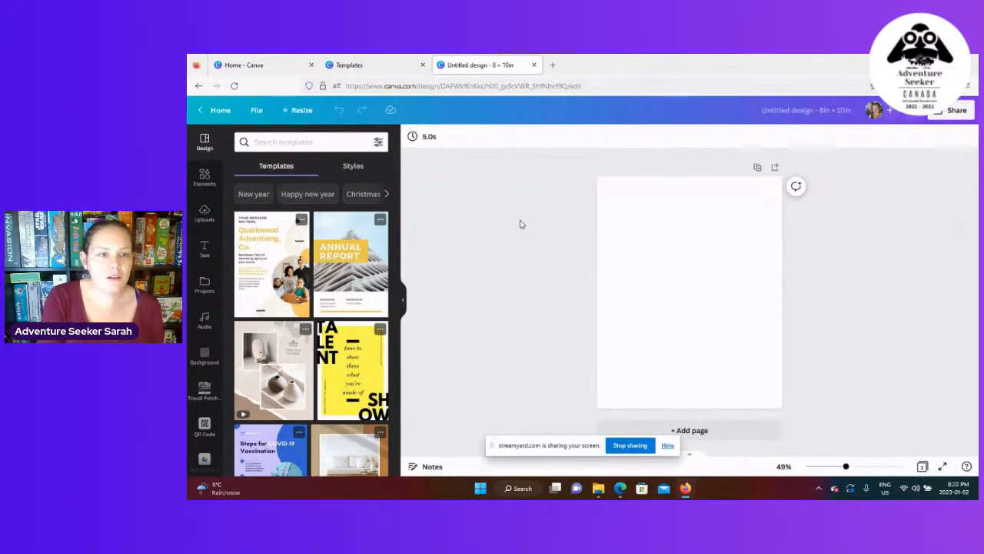
Search the design templates for "motor home".
click(285, 142)
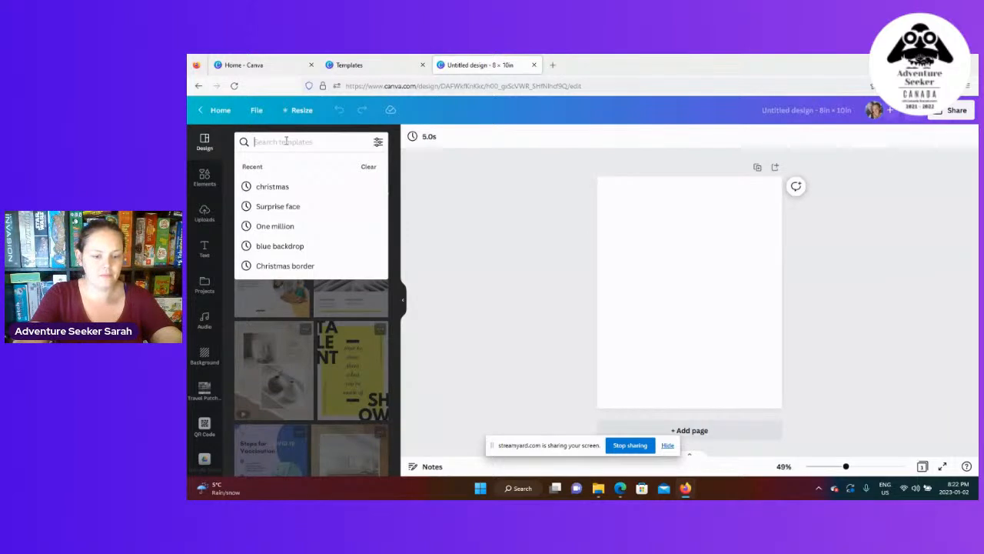
text(motor)
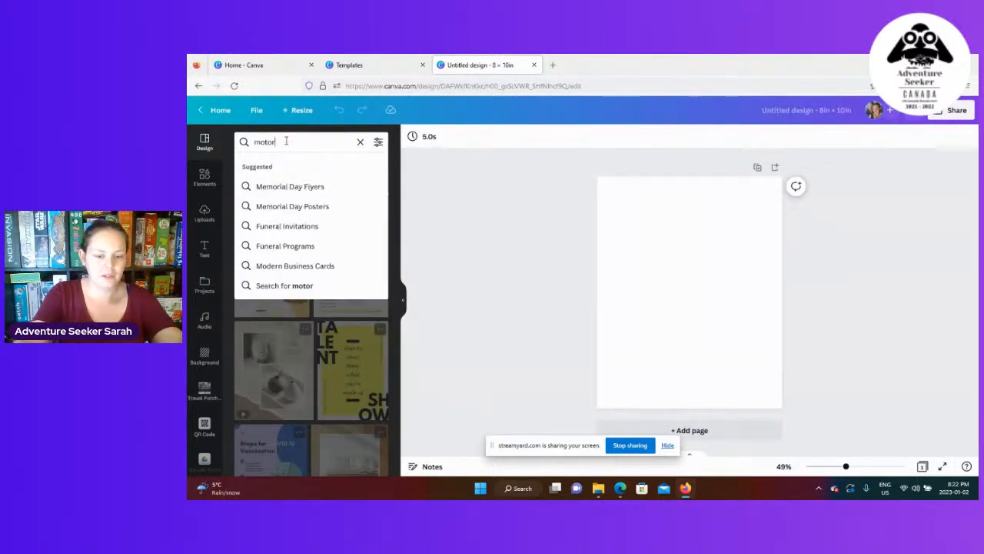
text( home)
key(Return)
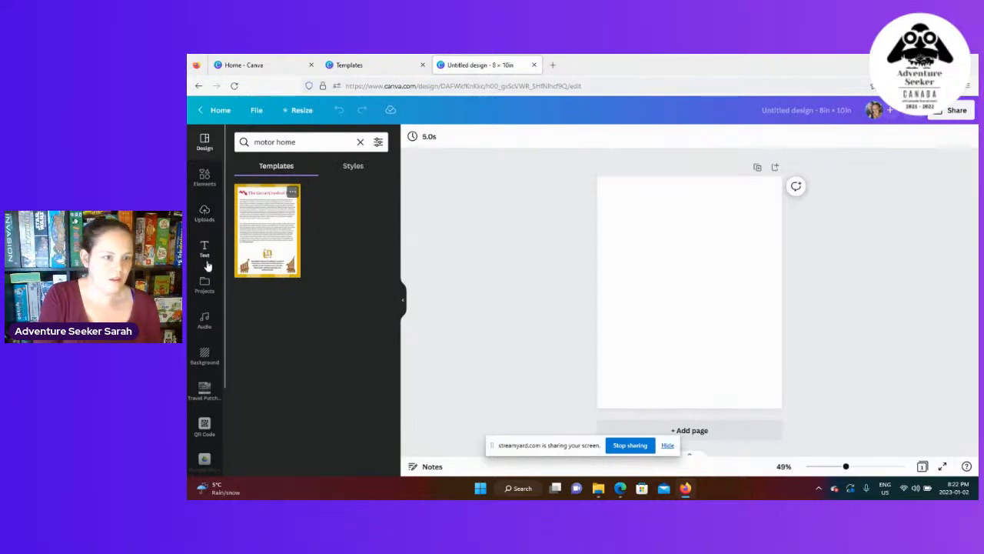
Search the elements library for "motor home".
click(204, 176)
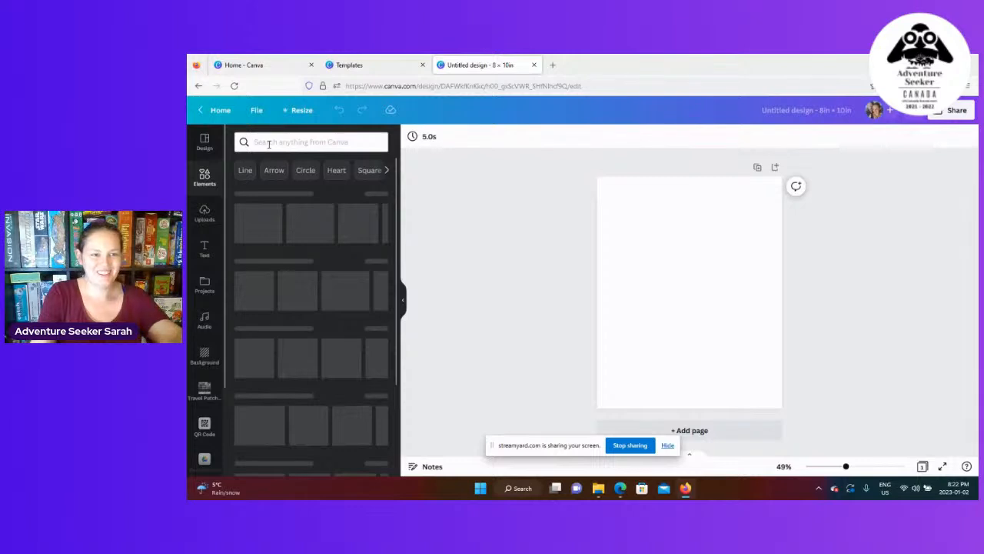
click(268, 143)
text(motor hjo)
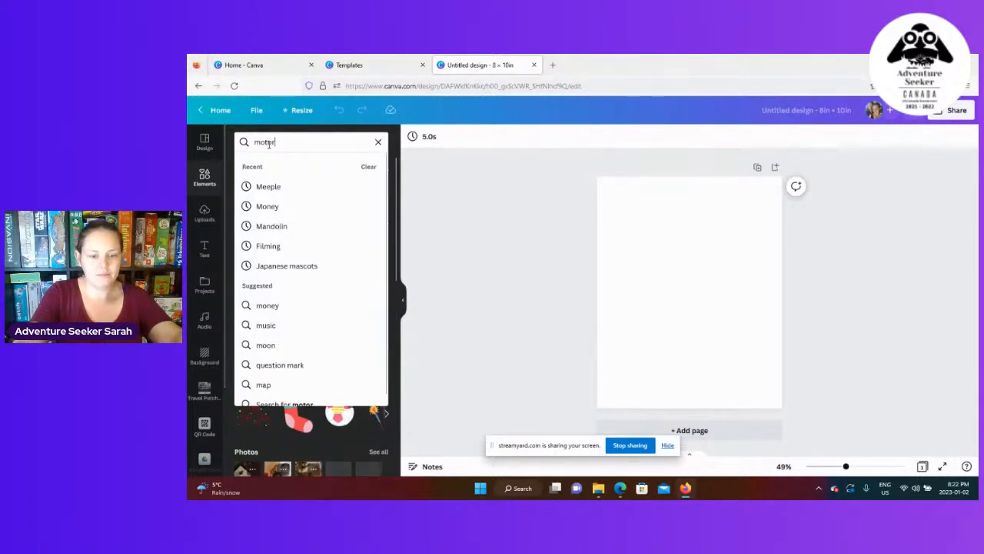
key(BackSpace)
key(BackSpace)
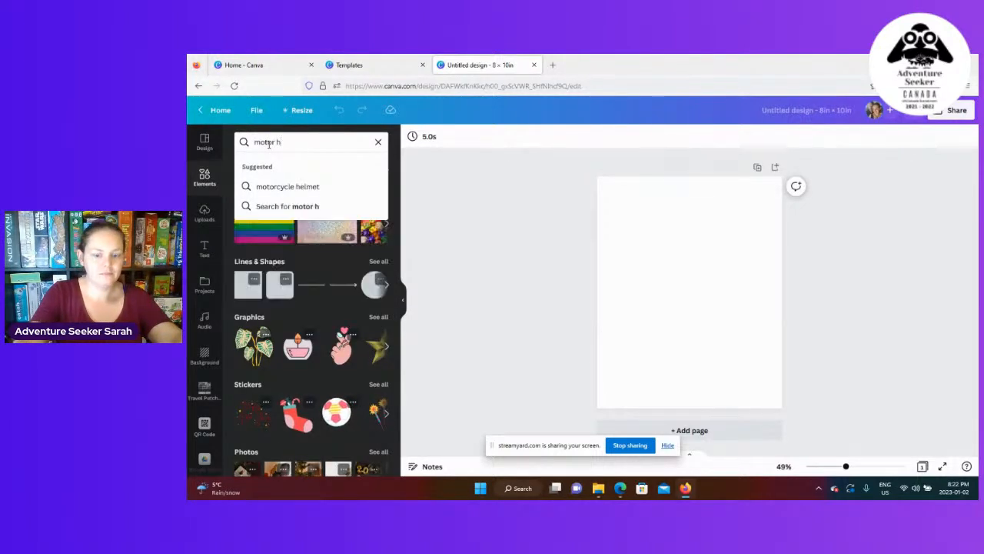
text(ome)
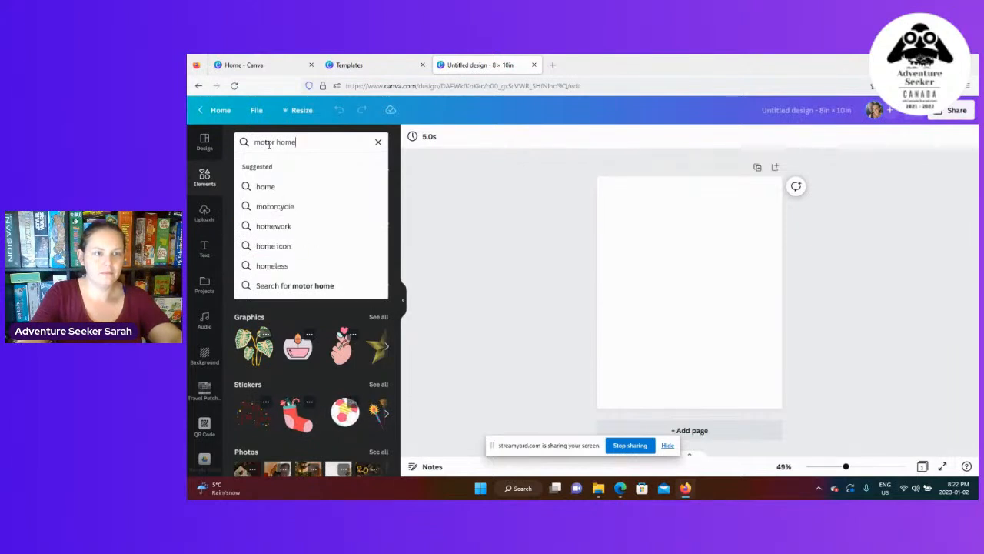
key(Return)
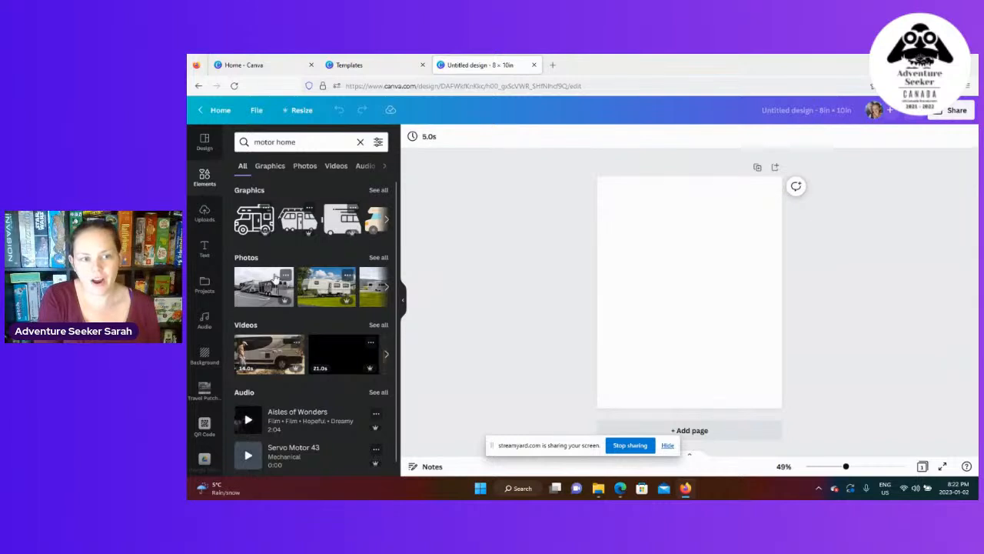
Try out the photo of a white motor home driving past a green field on the page, resizing and repositioning it, and delete it.
click(385, 294)
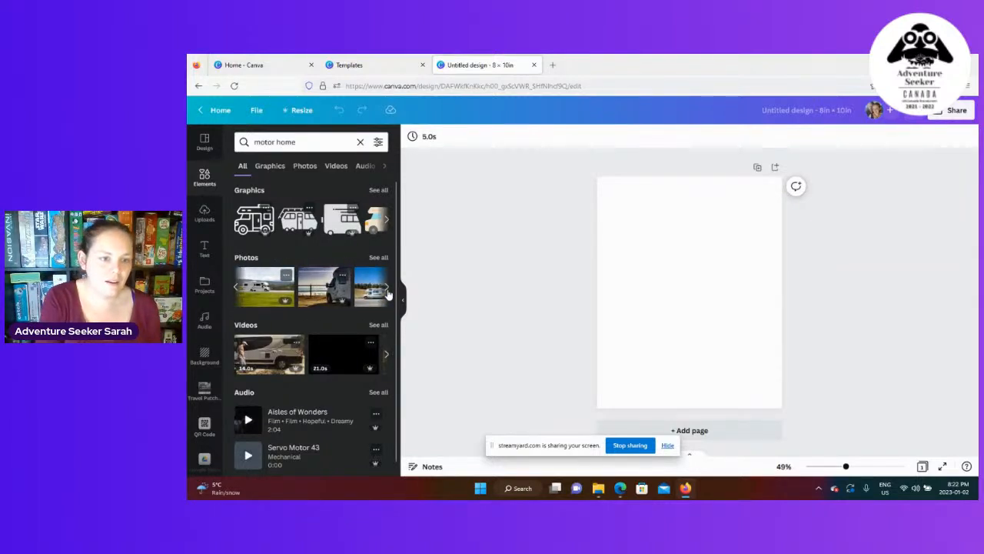
click(247, 299)
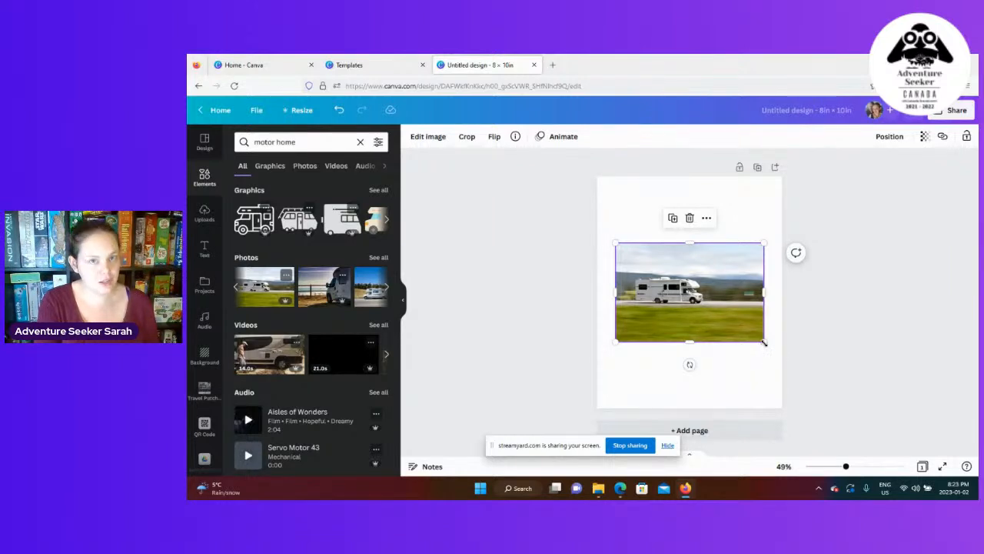
drag(764, 342, 699, 301)
drag(657, 271, 648, 222)
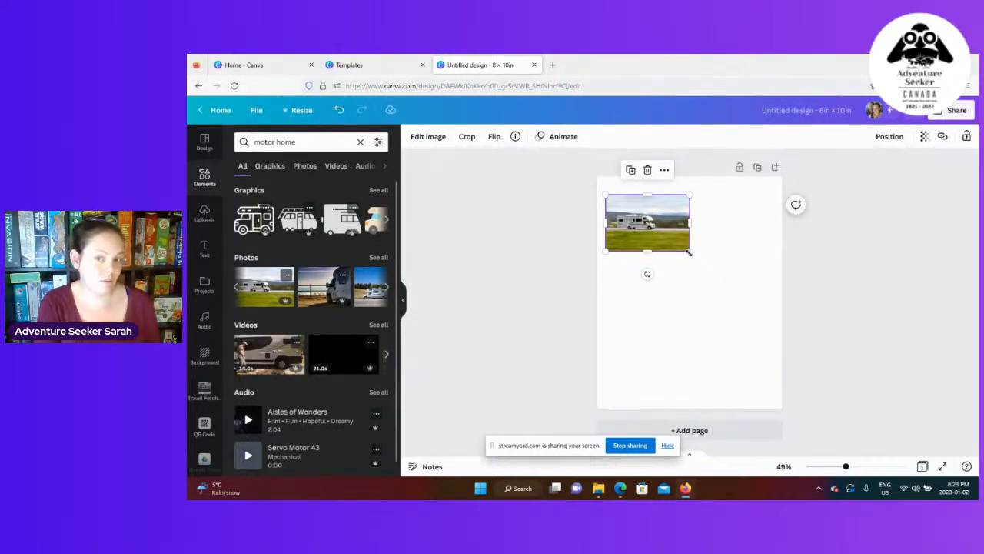
drag(689, 253, 743, 303)
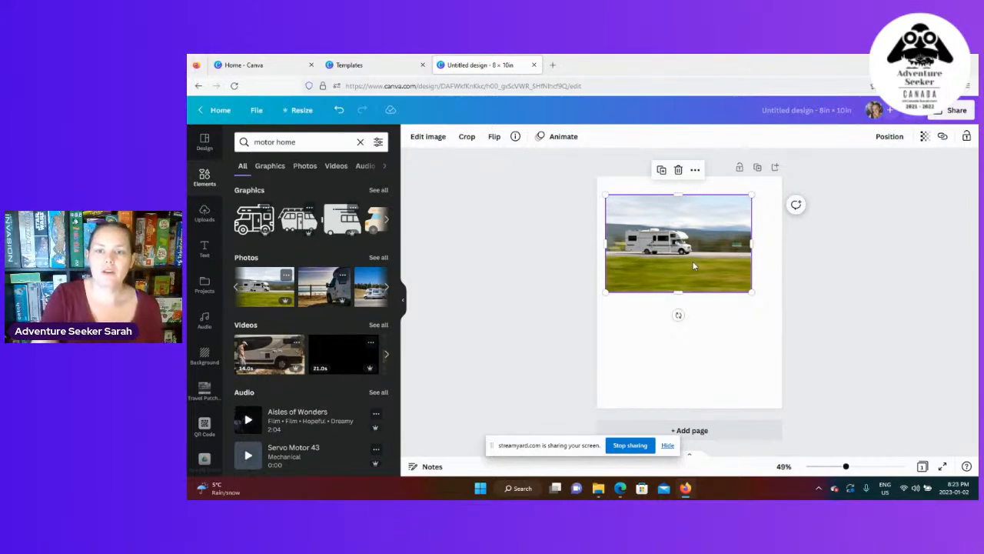
click(680, 174)
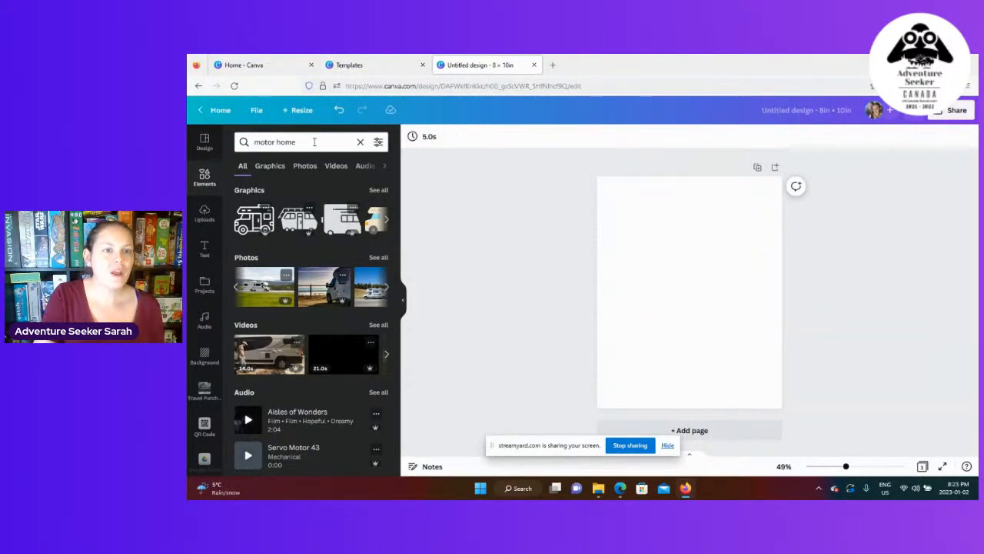
Search the elements library for "violin" and add the photo of a violin lying on sheet music to the page.
click(314, 142)
text(violin)
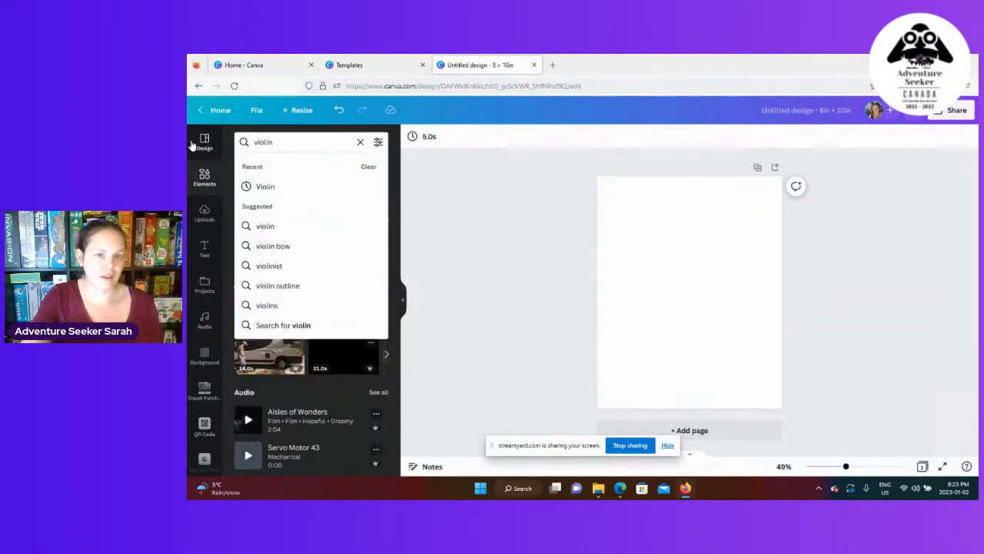
key(Return)
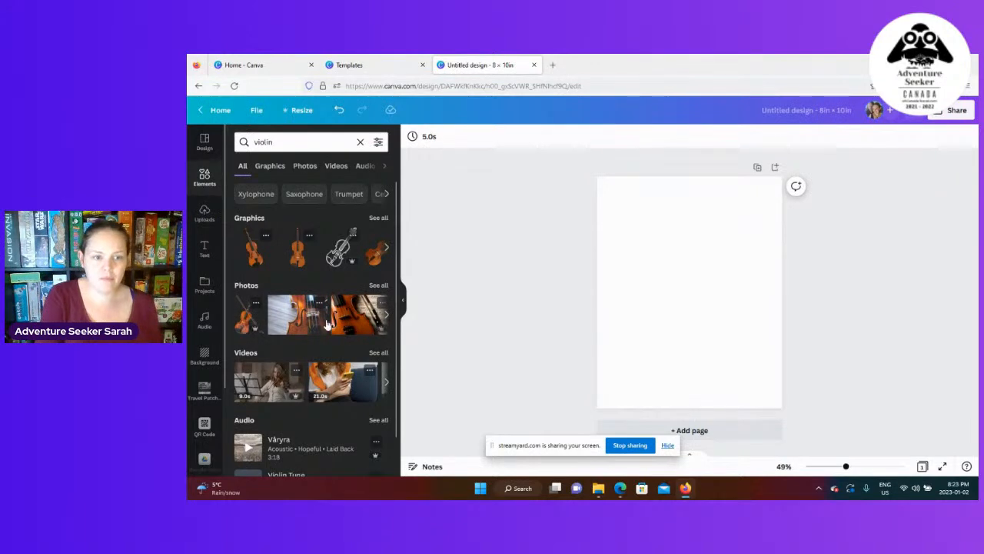
click(389, 319)
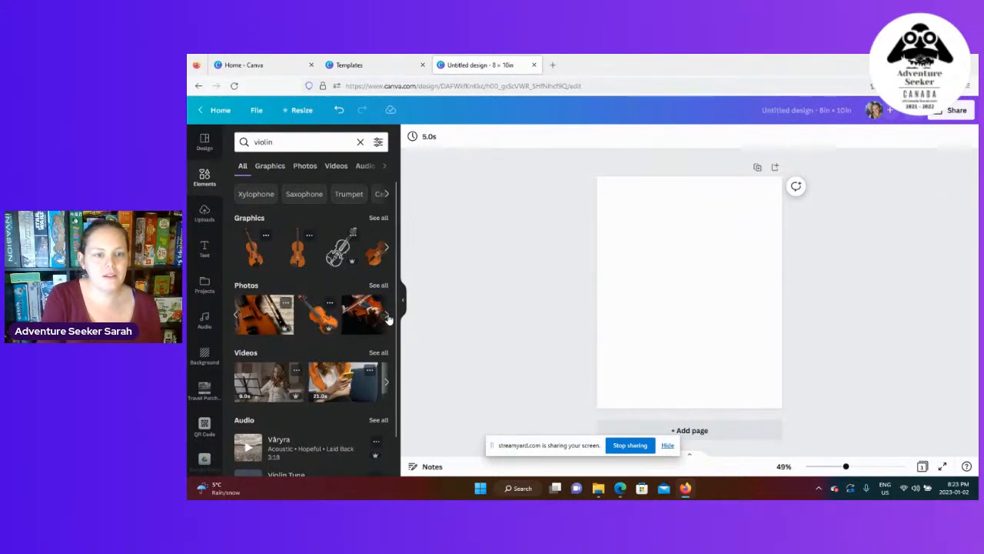
click(388, 319)
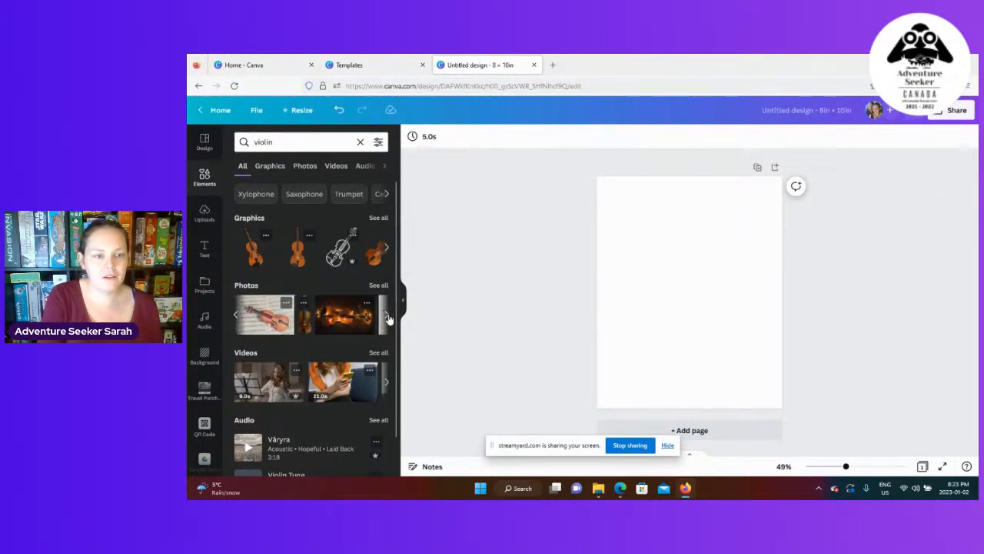
click(267, 328)
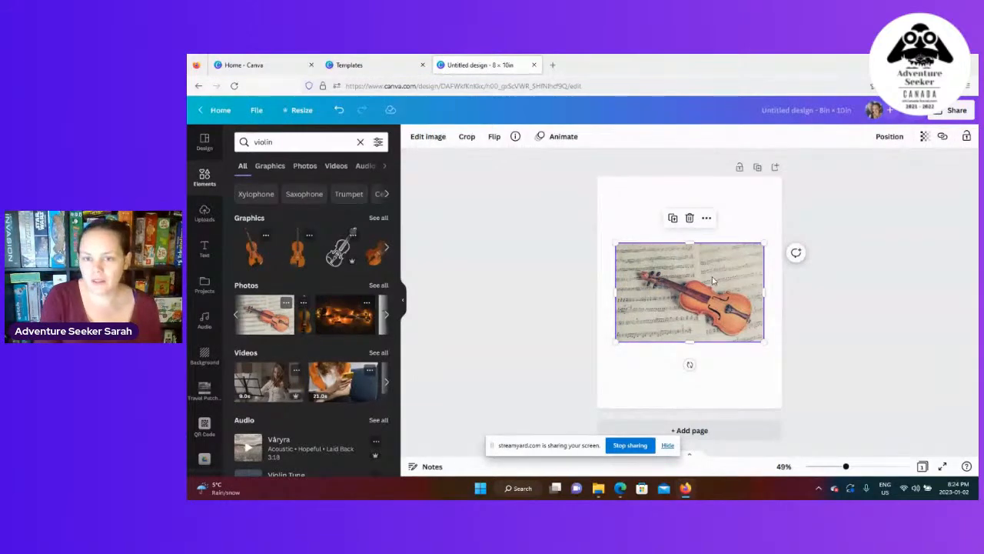
Remove the violin photo's background, then shrink the violin and rotate it nearly upright in the page's upper-left corner.
click(427, 136)
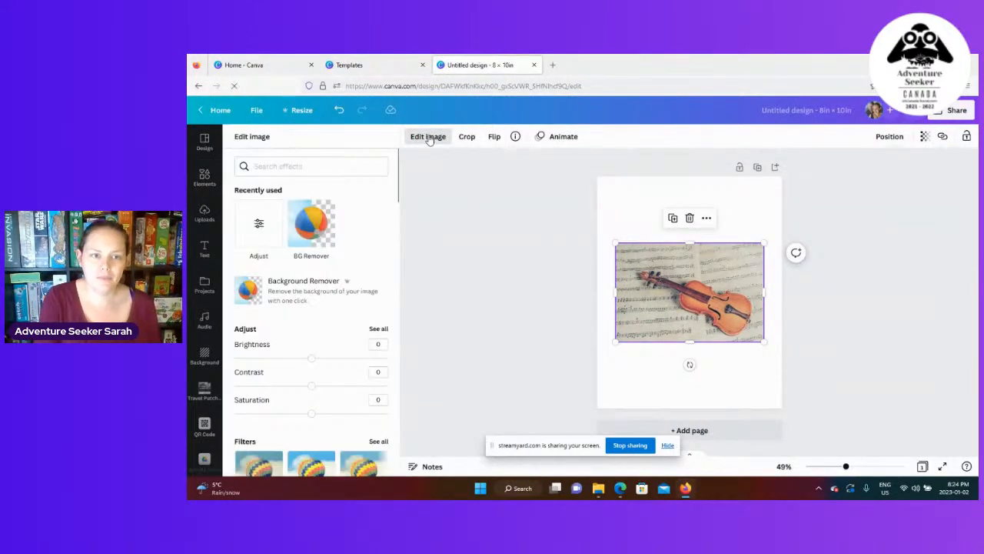
click(312, 231)
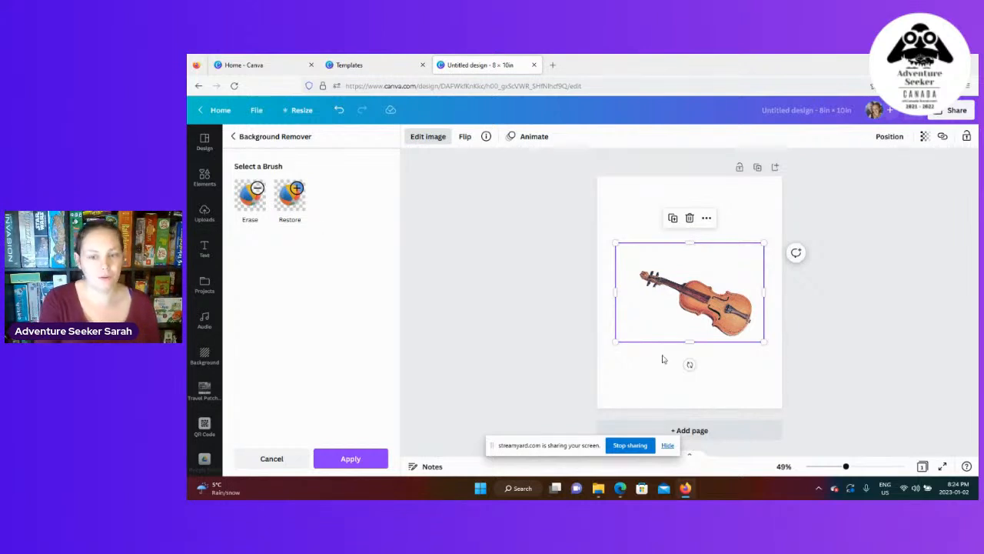
drag(678, 366, 617, 308)
drag(683, 302, 683, 302)
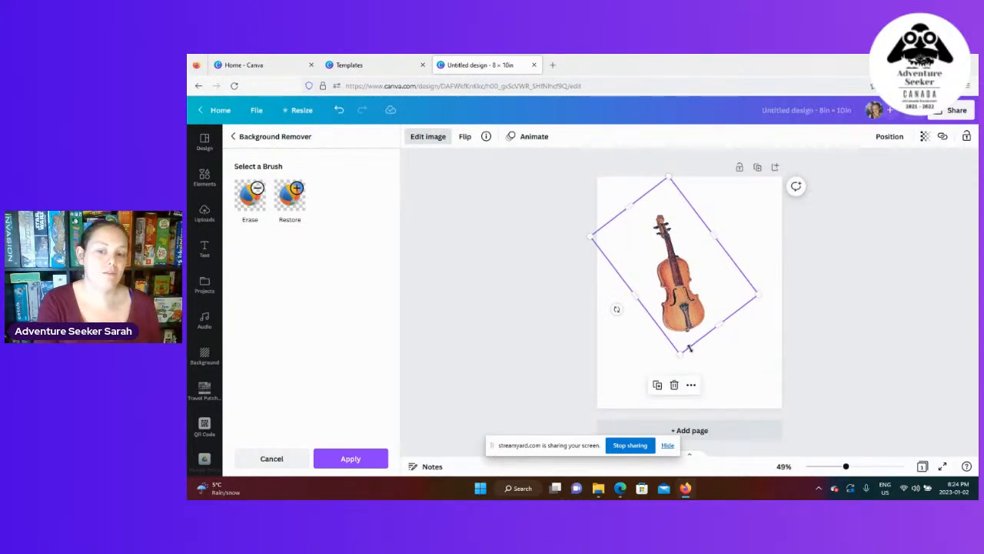
drag(679, 352, 671, 234)
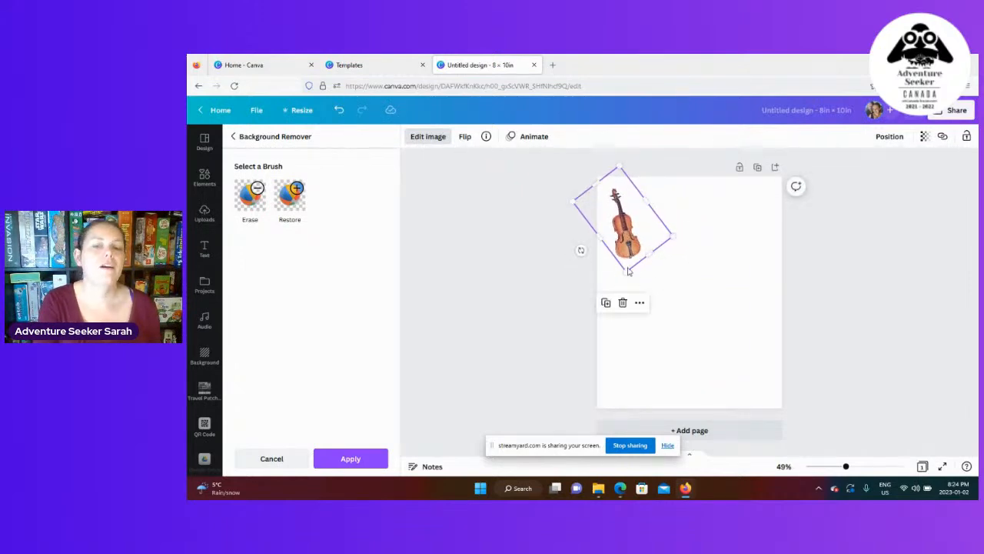
drag(581, 253, 582, 259)
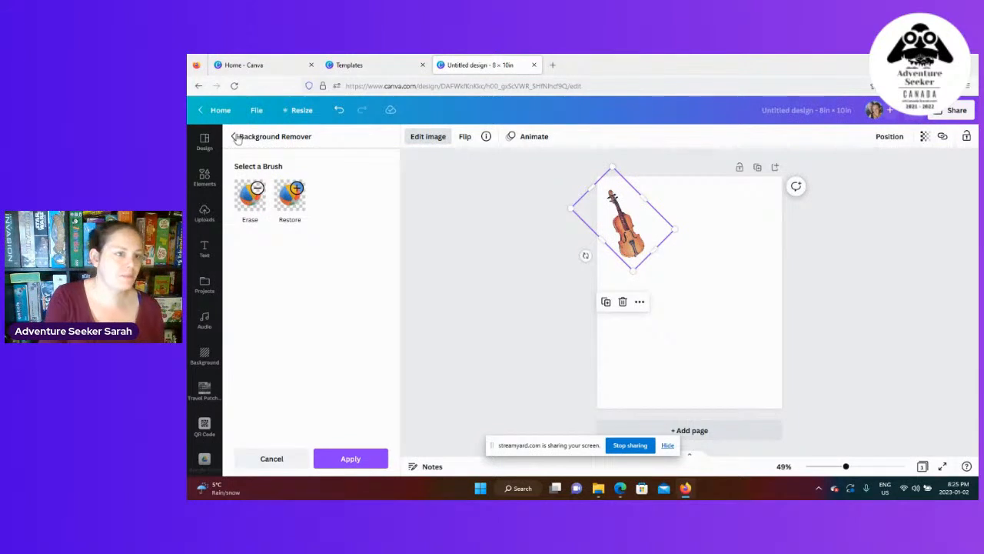
Add the recently used motor home photo, shrink it to about half the page width, and fit it into the page's upper-left corner.
click(204, 183)
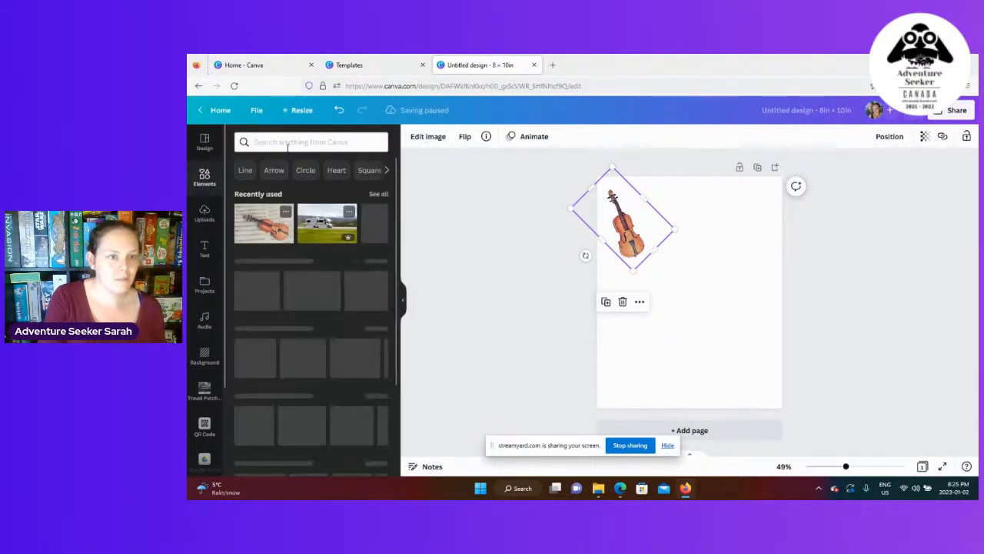
click(321, 231)
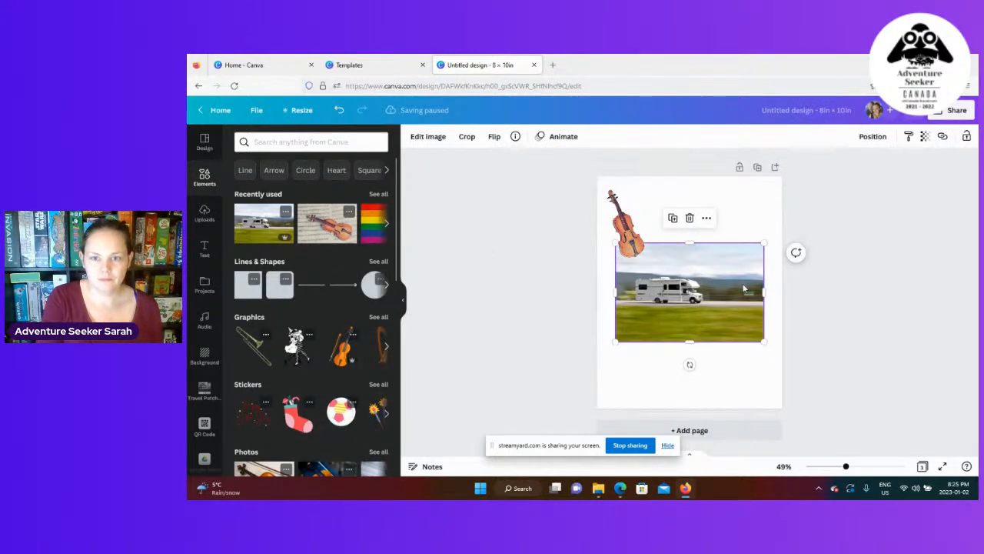
drag(711, 294, 737, 251)
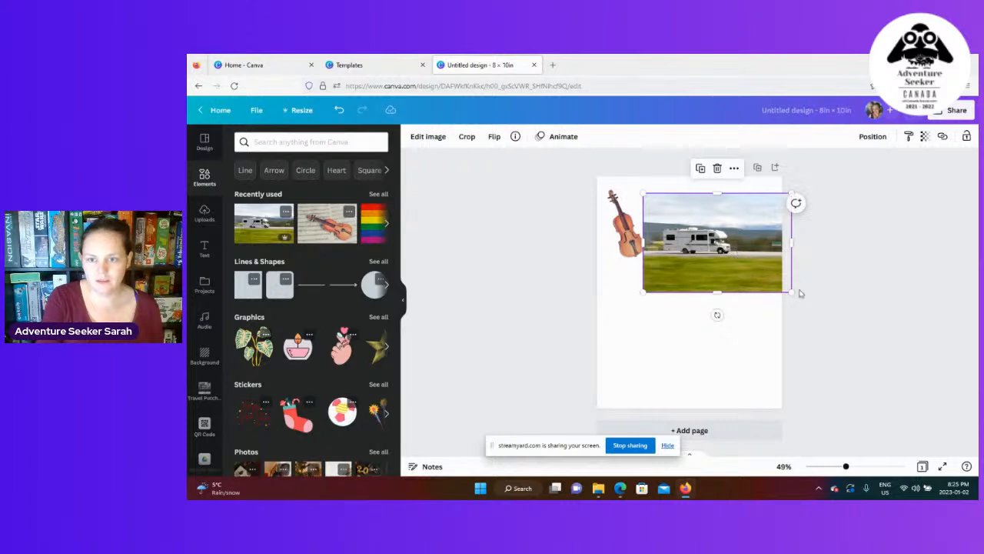
drag(793, 291, 730, 252)
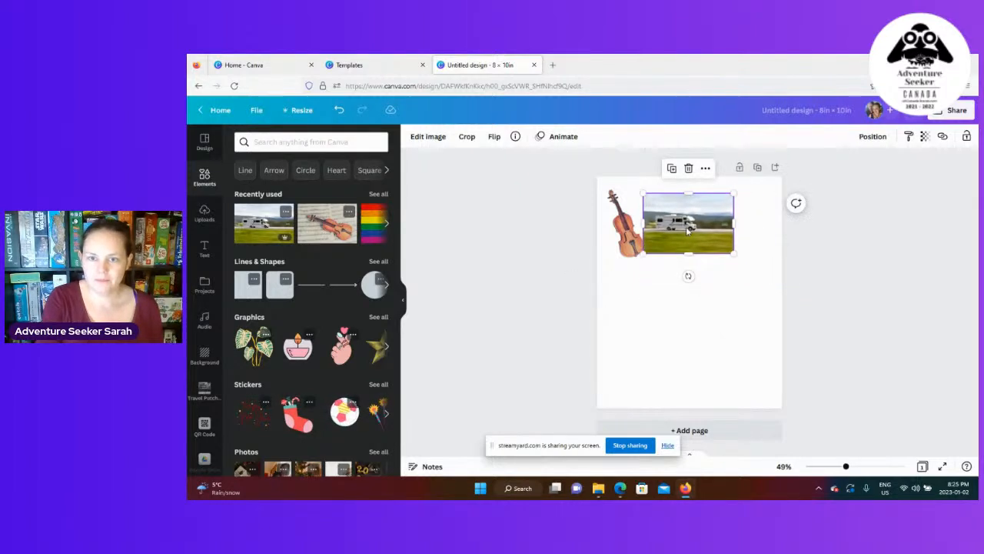
drag(685, 224, 640, 207)
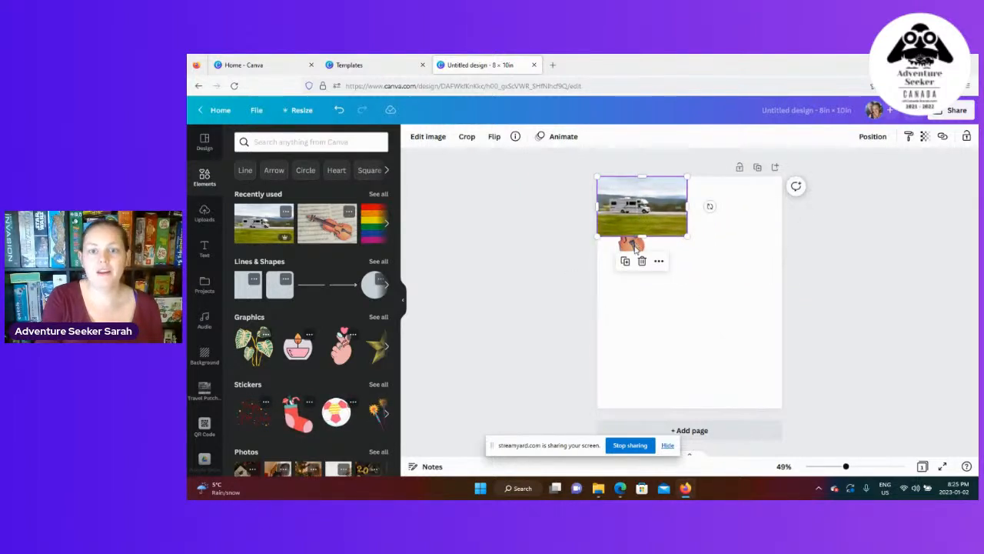
Bring the violin in front of the motor home photo and move it over the photo's right edge.
click(635, 250)
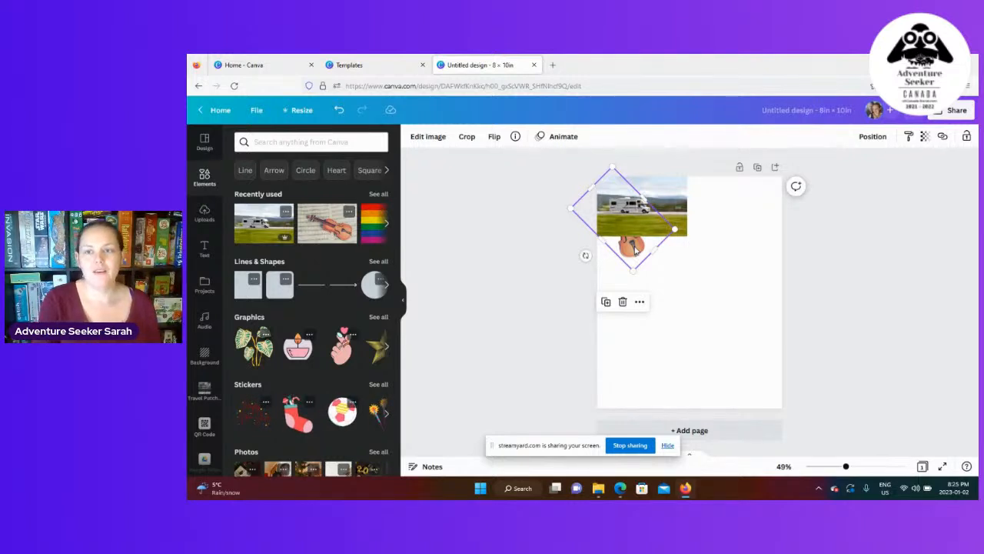
click(876, 137)
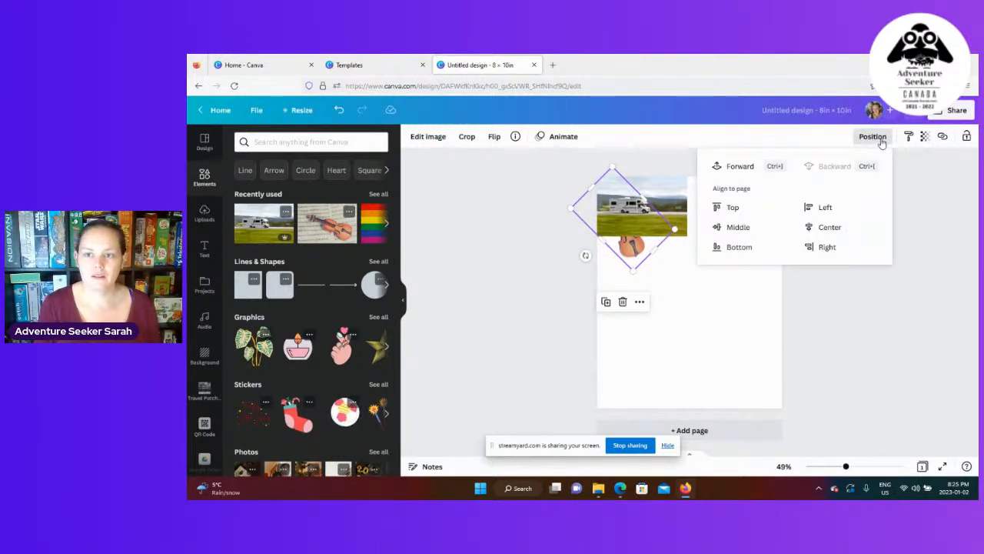
click(740, 166)
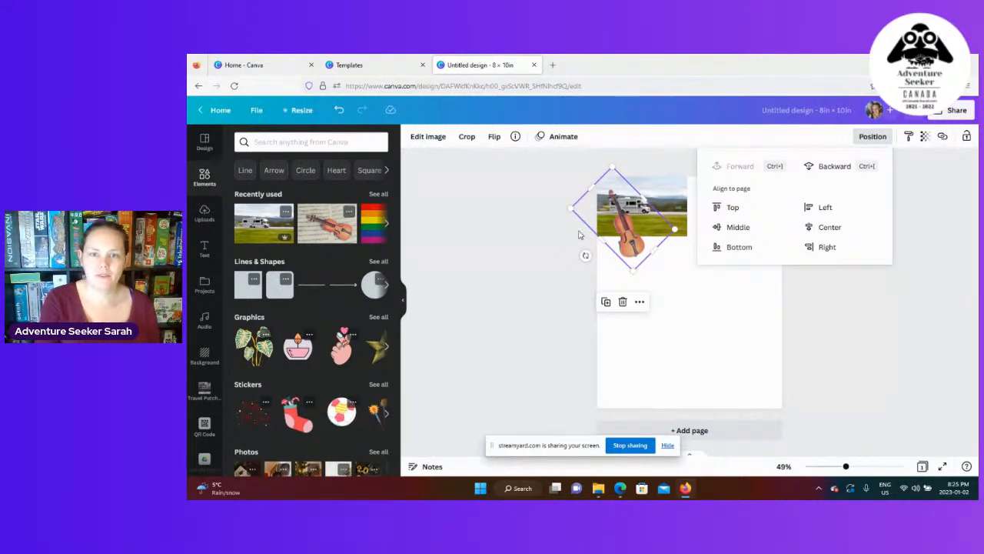
drag(627, 236, 675, 232)
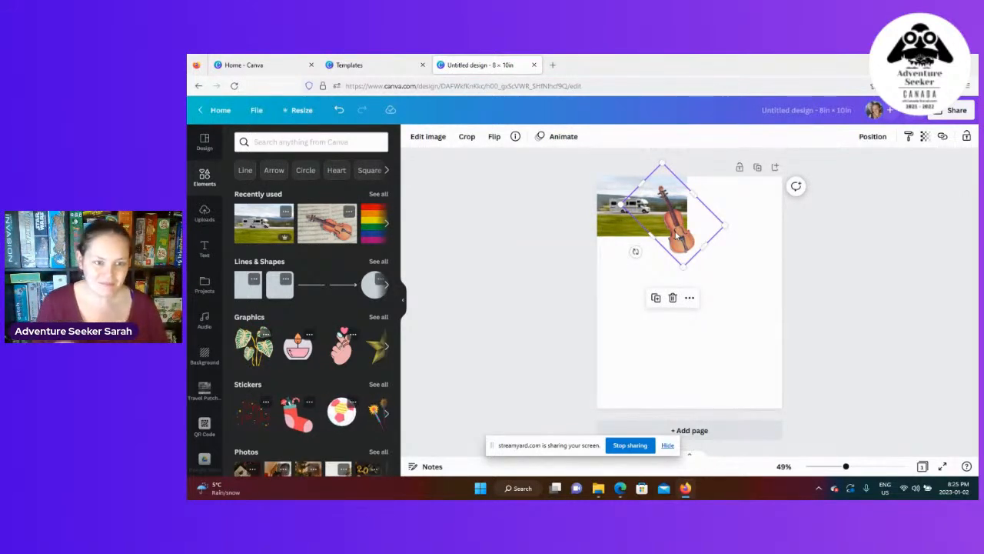
click(624, 275)
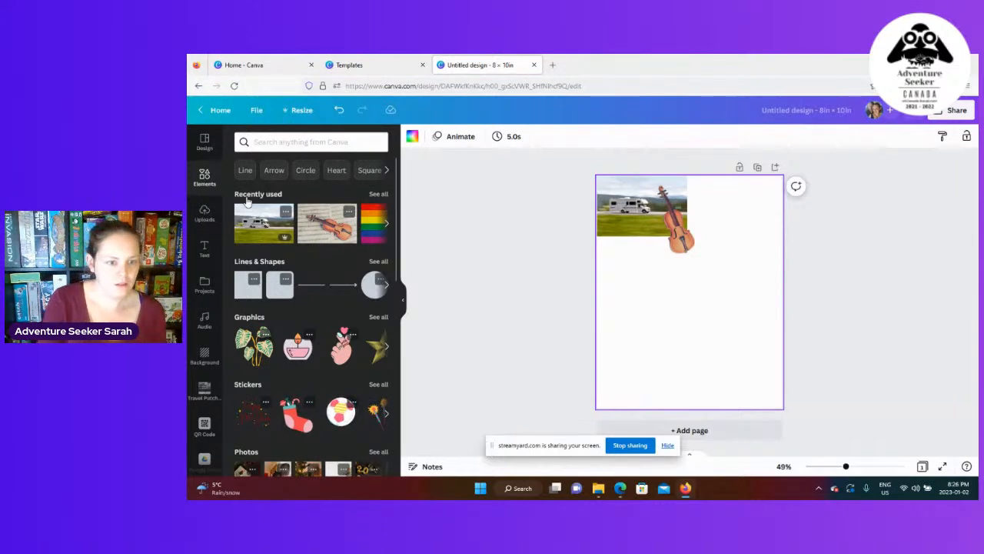
Search the elements library for "camera" and add the photo of the black and silver vintage camera to the page.
scroll(326, 271, down, 2)
click(316, 141)
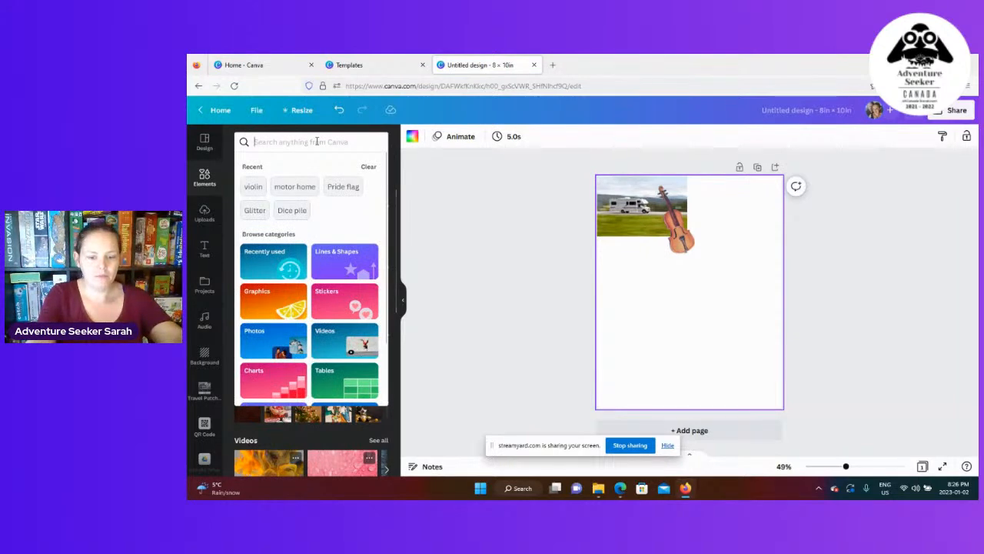
text(cam)
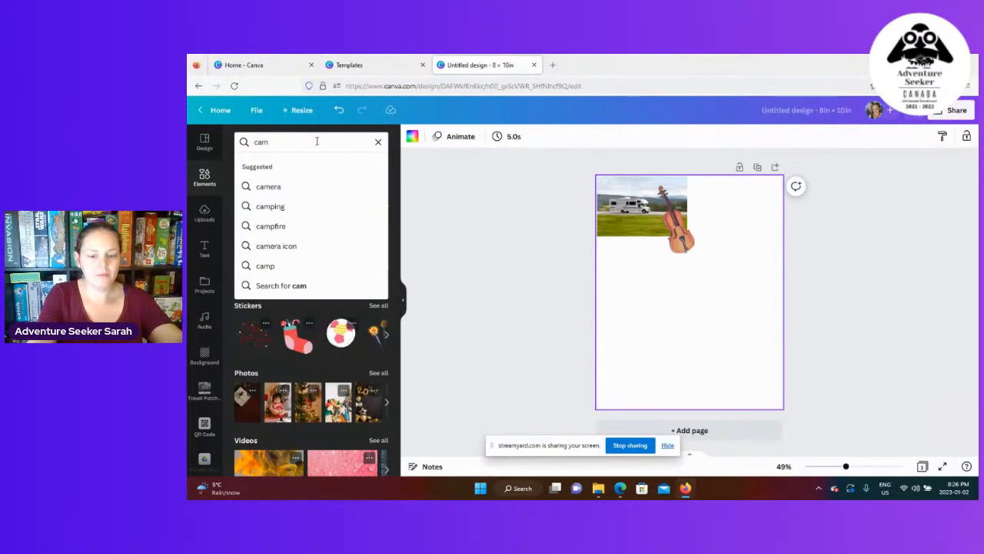
text(era)
key(Return)
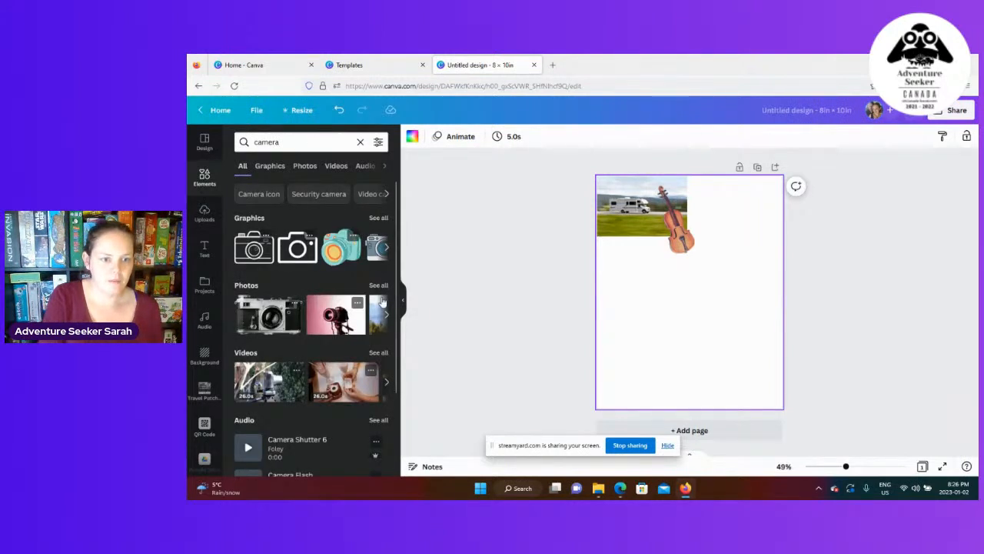
click(269, 321)
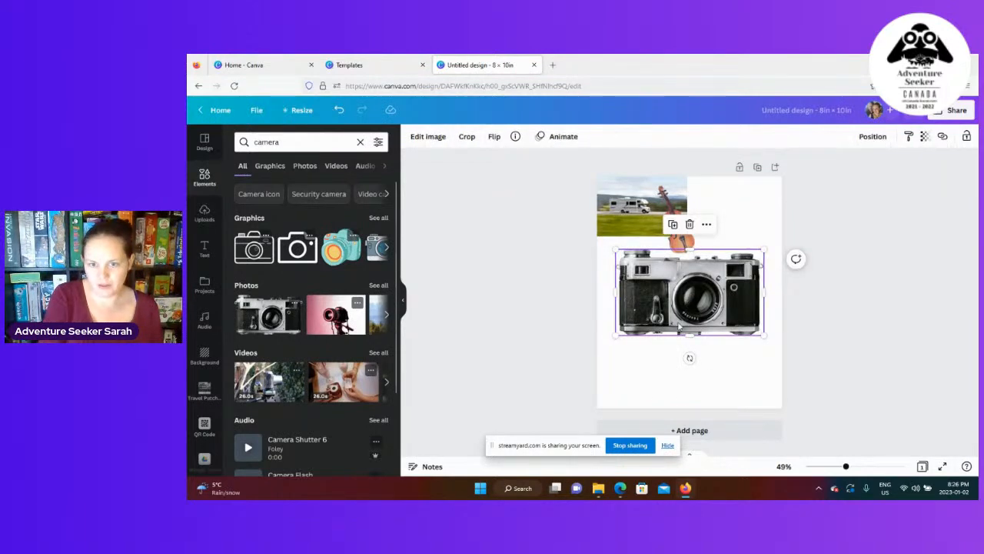
Shrink the camera photo, tilt it slightly clockwise, and place it in the page's upper-right corner.
mouse_move(688, 296)
mouse_down()
mouse_move(671, 350)
mouse_move(687, 309)
mouse_up()
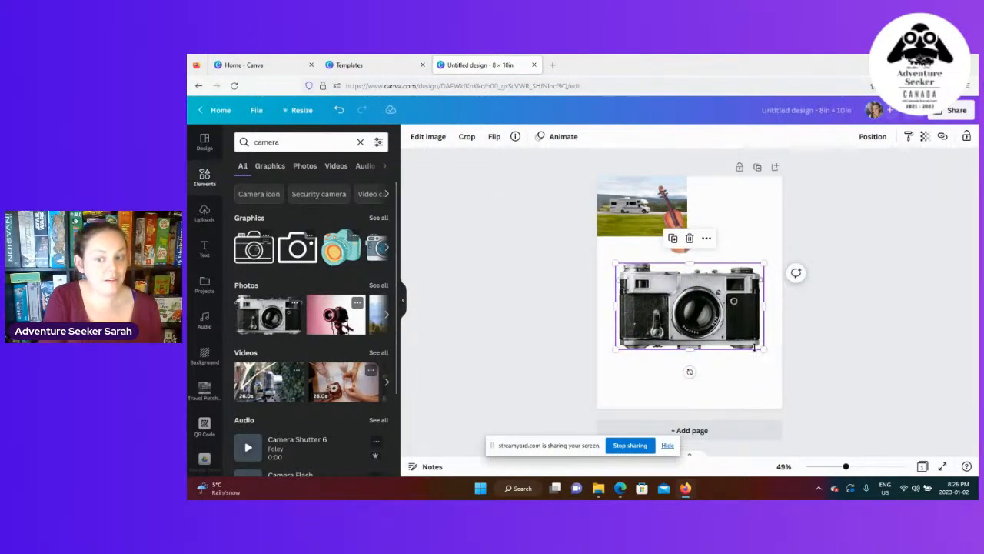
drag(763, 348, 749, 217)
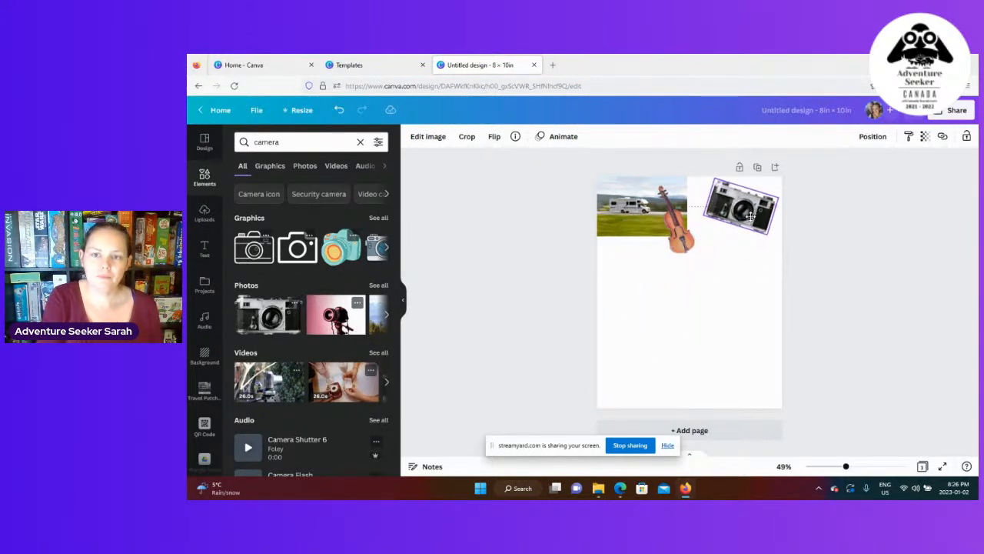
click(685, 316)
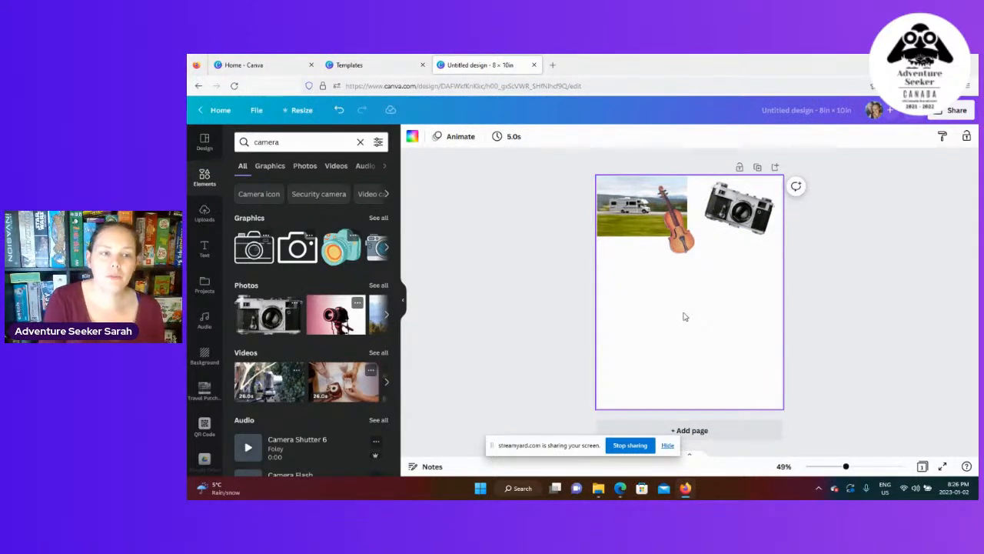
Look through the uploaded images and the options for uploading files from the computer or connected services.
click(205, 217)
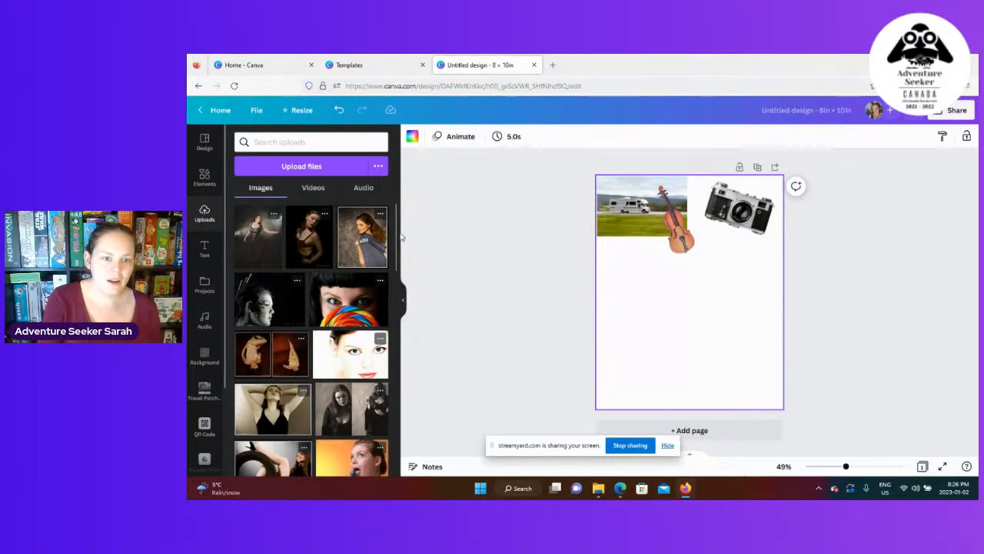
scroll(398, 237, down, 1)
drag(397, 237, 405, 416)
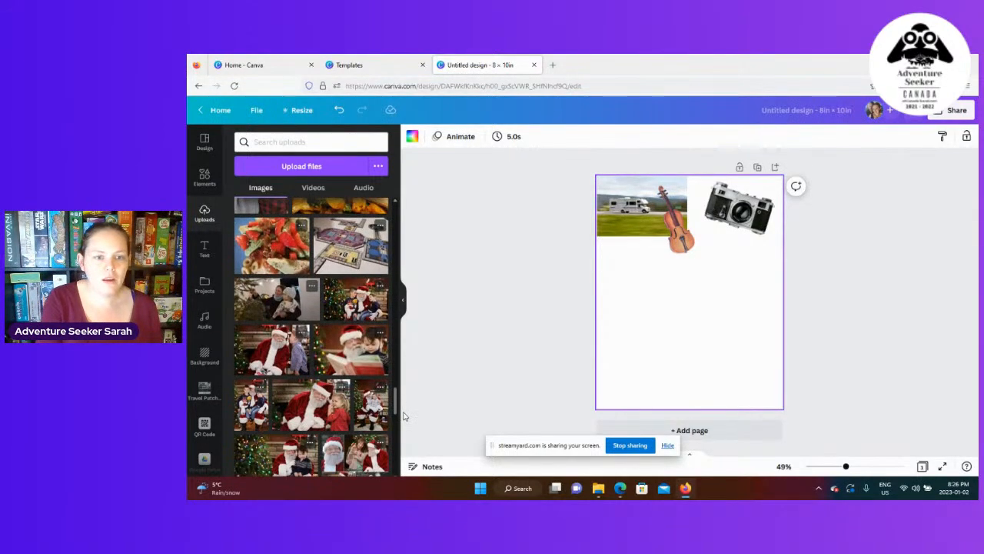
click(321, 167)
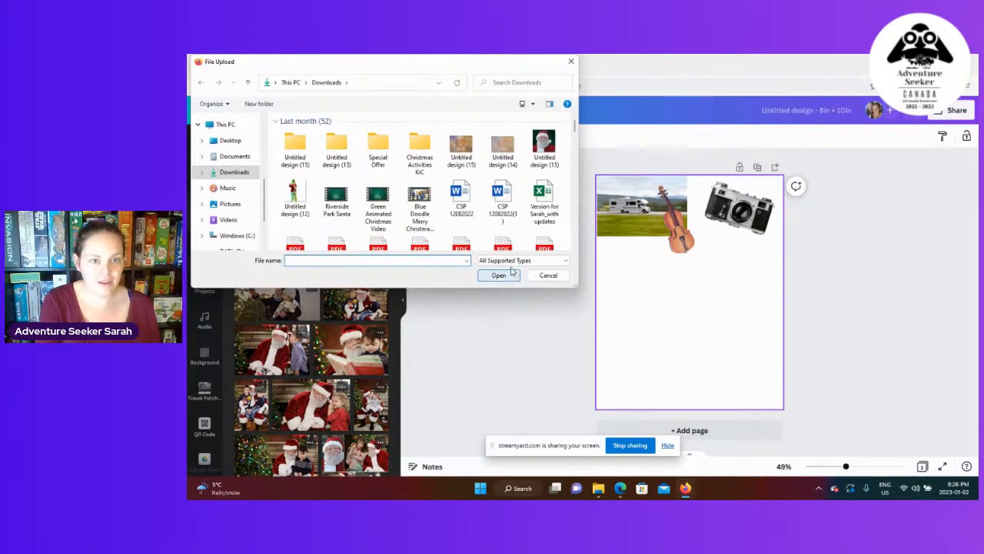
click(546, 276)
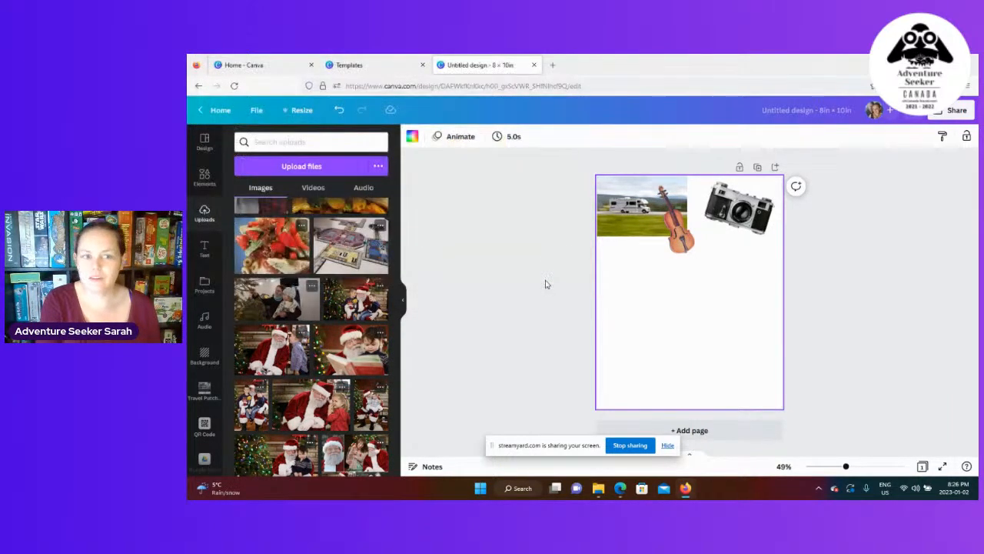
scroll(378, 240, down, 10)
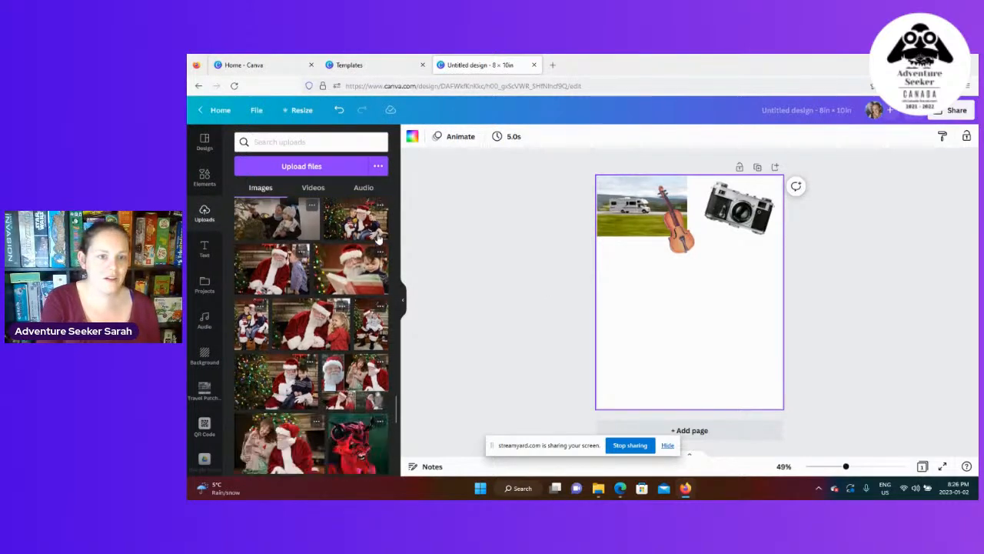
scroll(378, 241, down, 10)
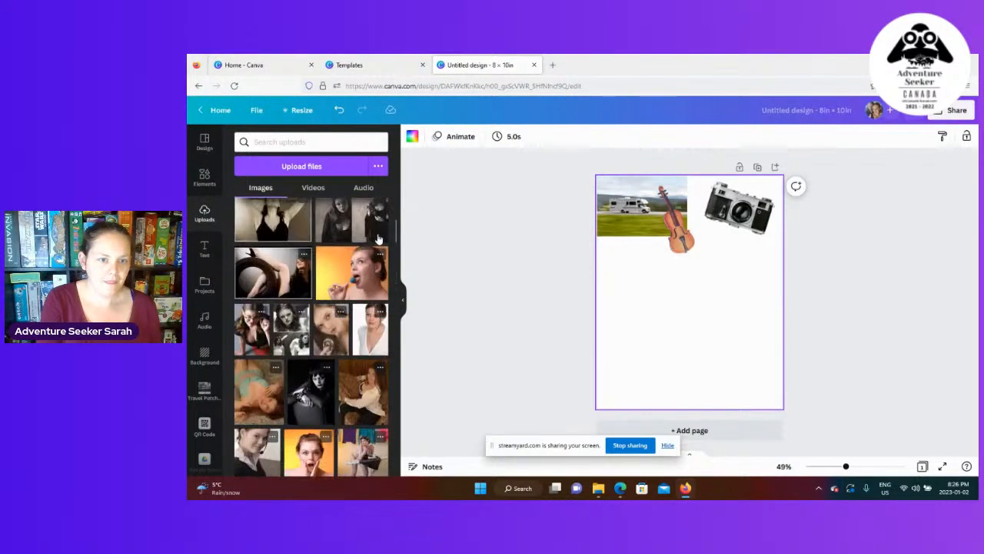
click(378, 167)
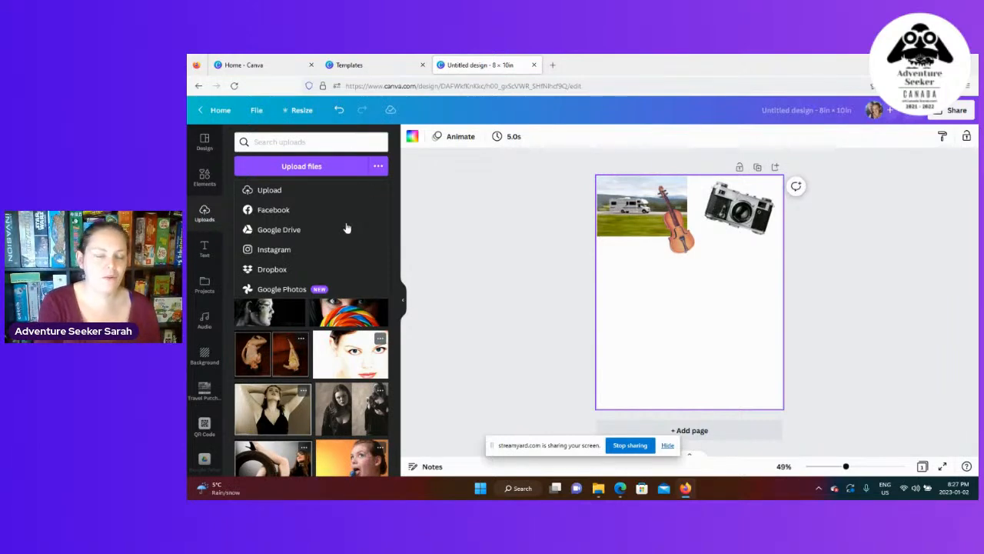
click(325, 142)
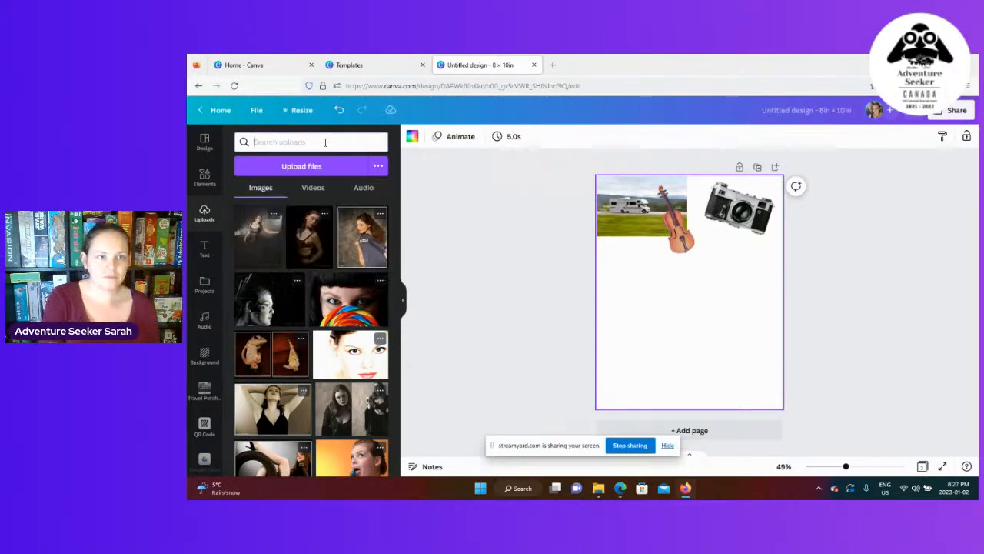
Open the existing Fearless landscape poster from the Canva home page.
click(355, 66)
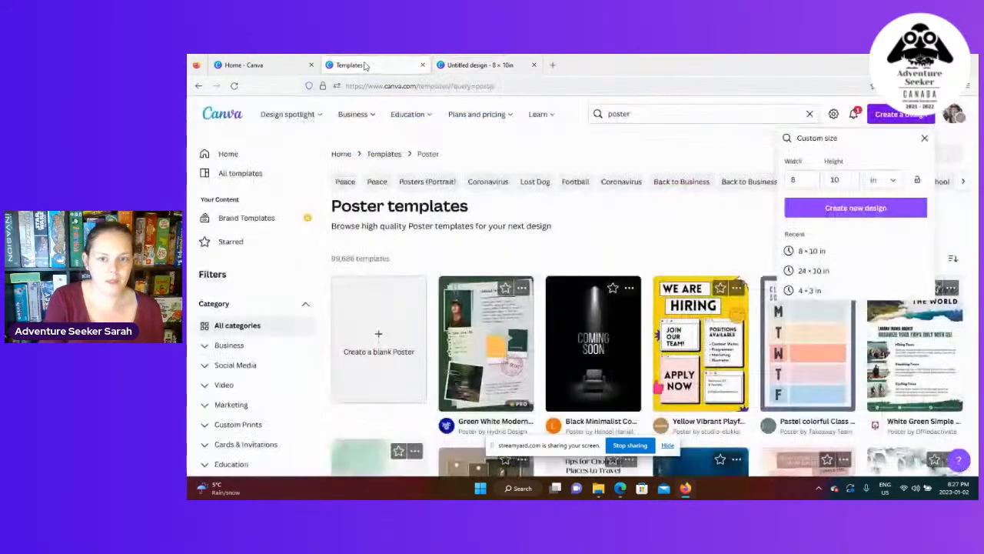
click(291, 66)
click(377, 418)
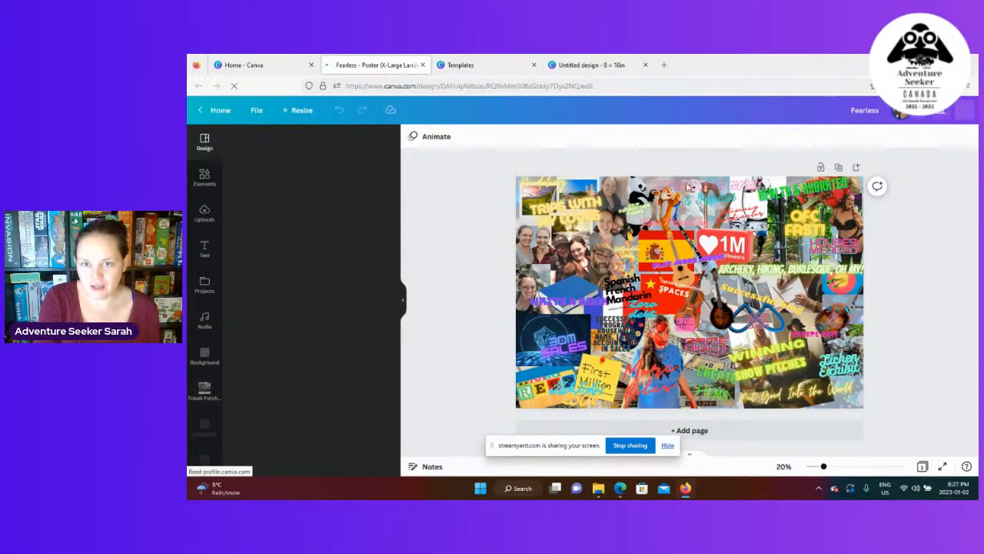
Examine individual photos and text elements across the Fearless collage to see how the finished vision board is composed.
click(681, 190)
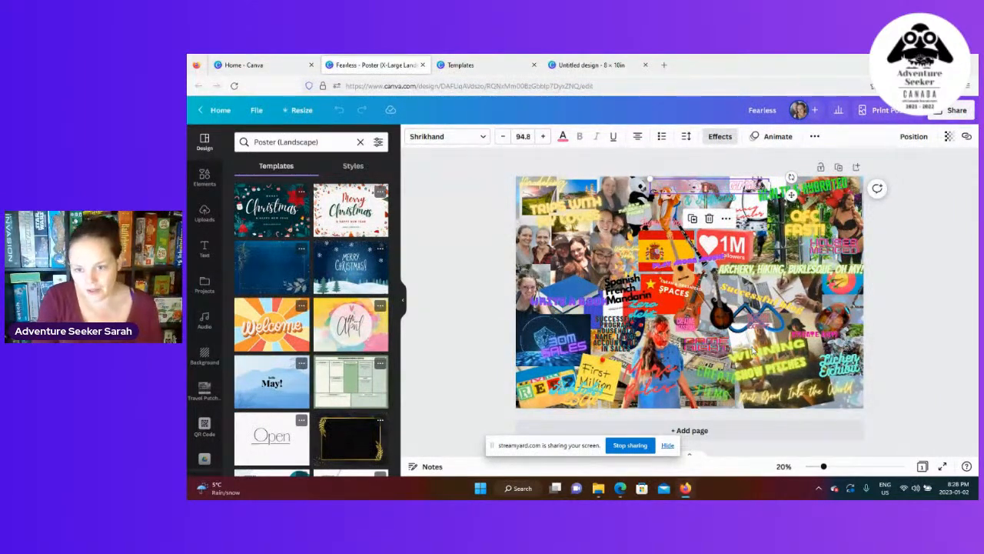
click(522, 330)
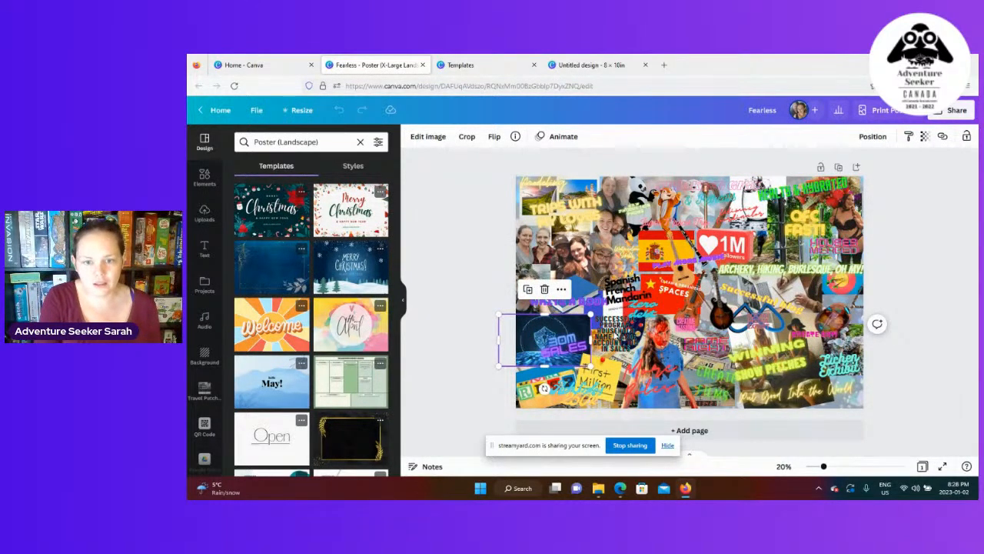
click(615, 335)
click(670, 304)
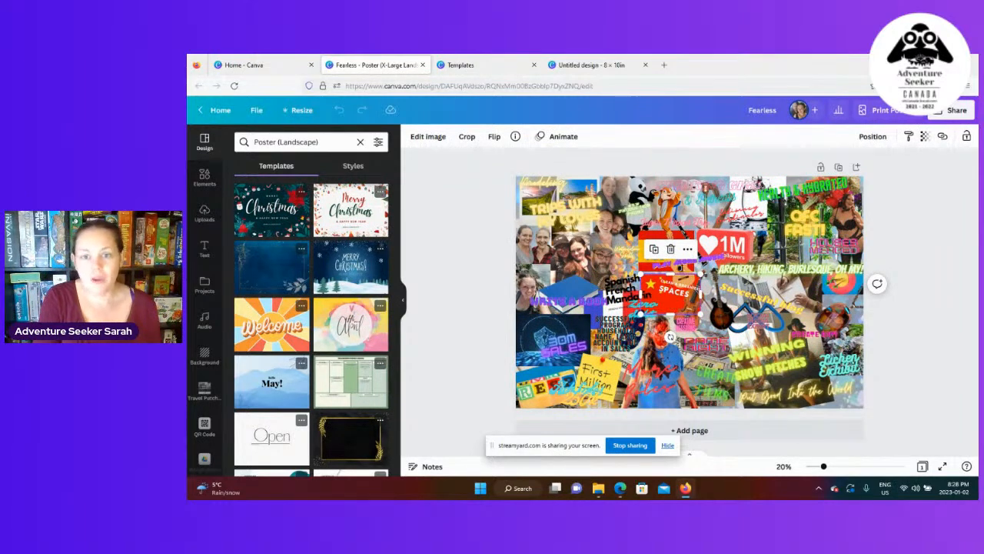
click(724, 242)
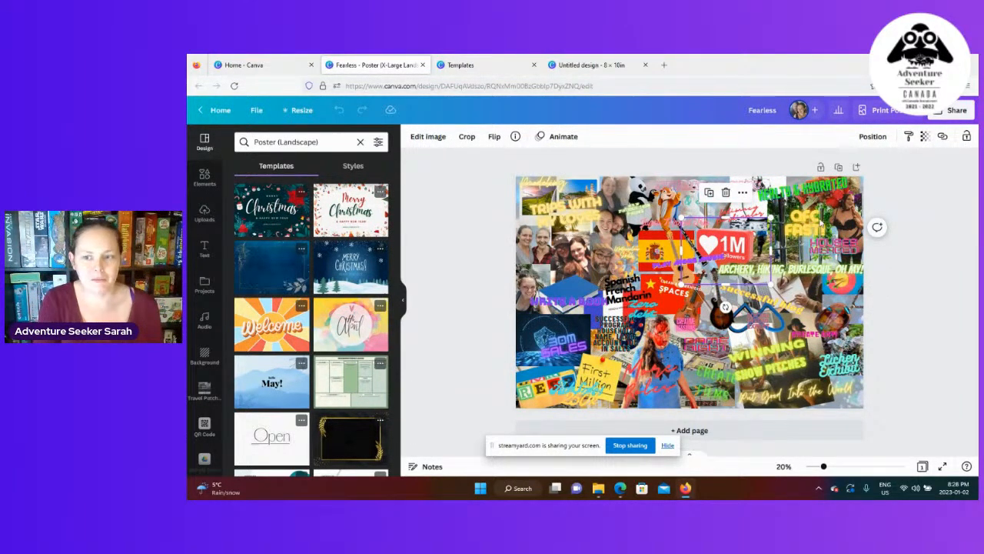
click(842, 318)
click(834, 338)
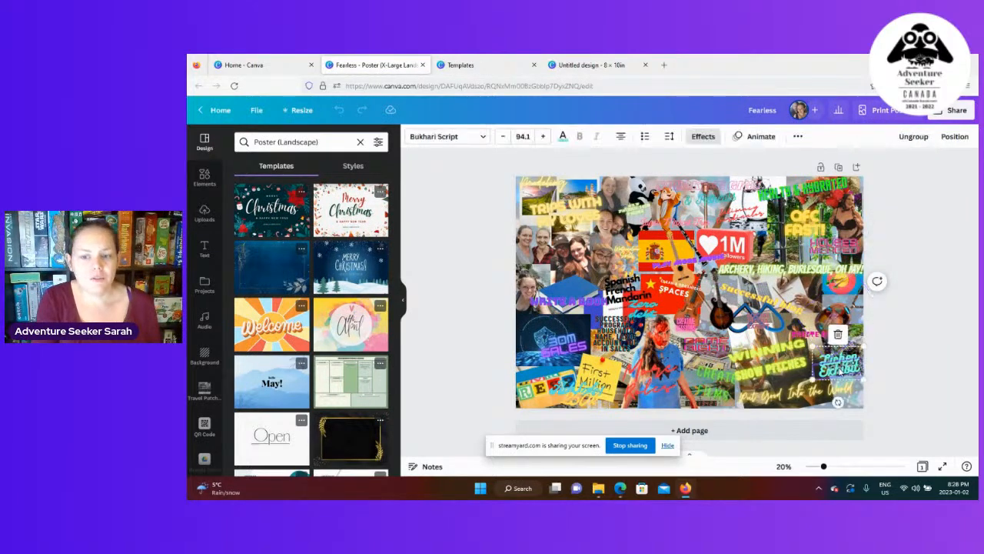
click(775, 365)
click(747, 339)
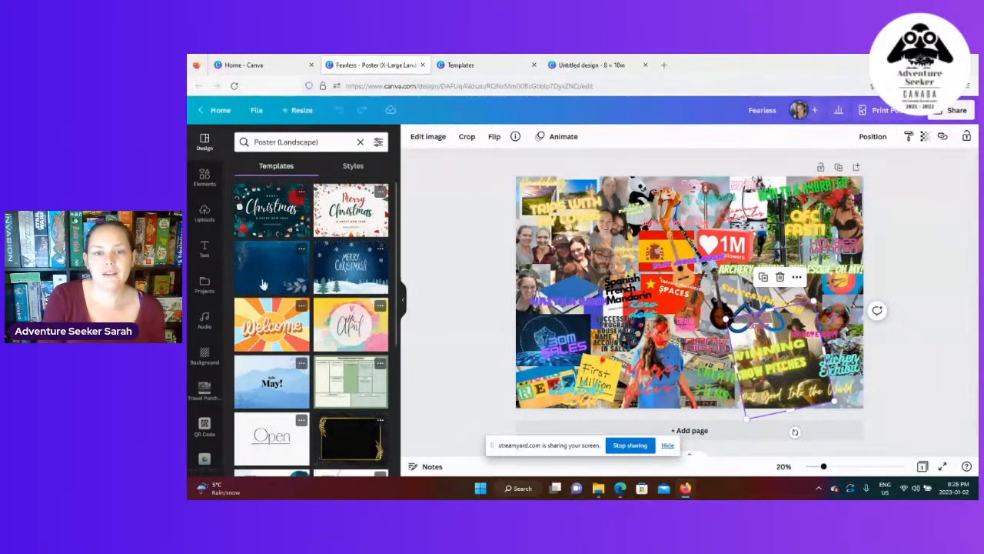
Browse the text options and the ready-made font combinations available for the poster.
click(206, 251)
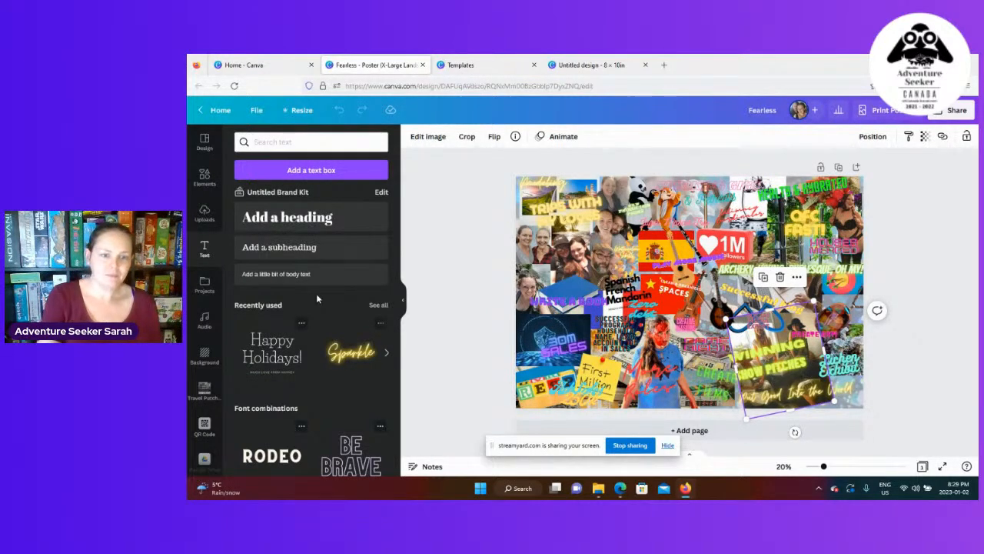
scroll(335, 355, down, 3)
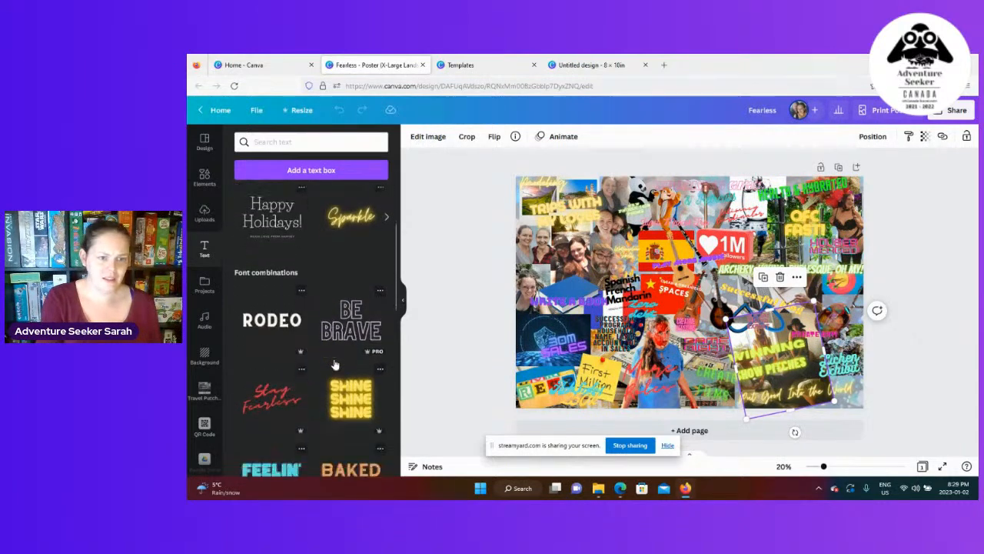
scroll(334, 364, down, 5)
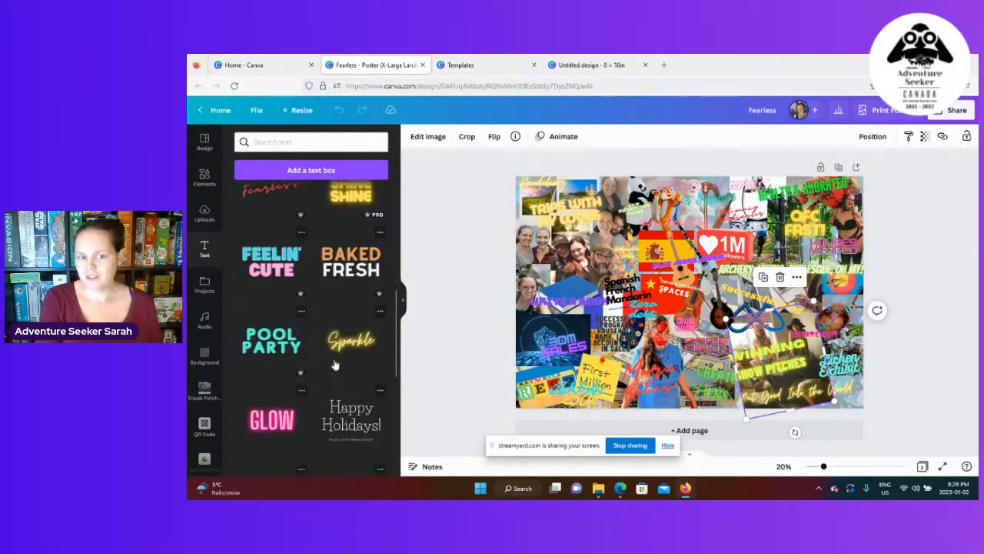
scroll(334, 365, down, 2)
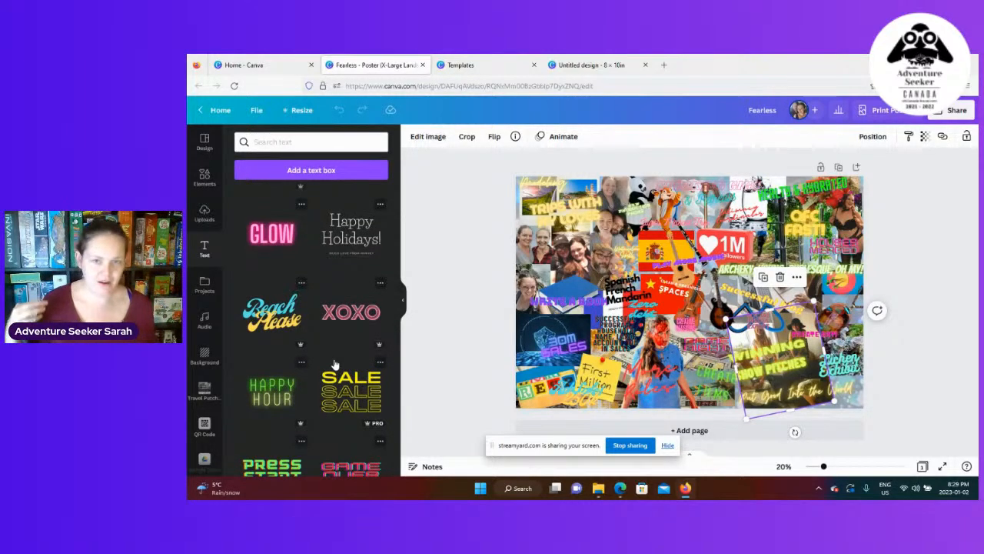
scroll(334, 365, down, 1)
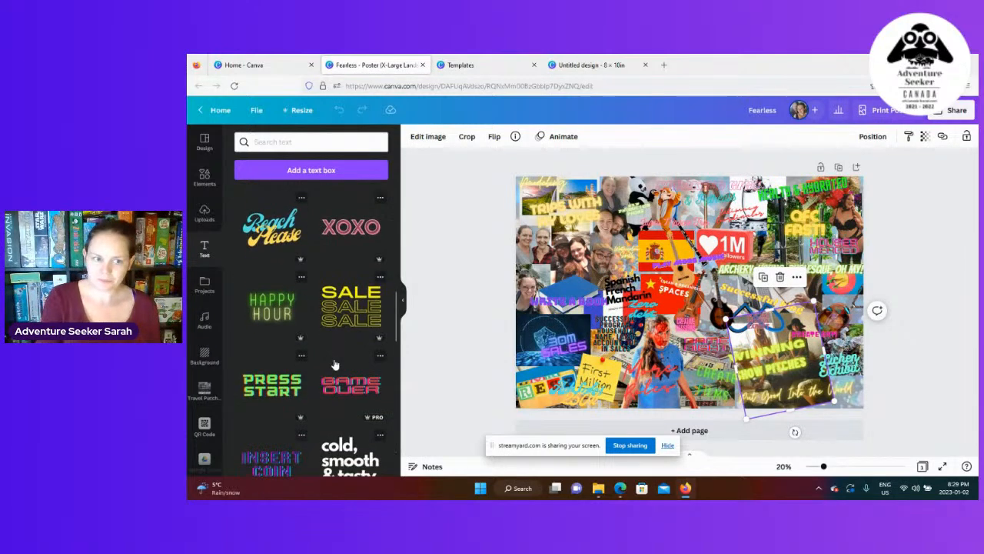
scroll(289, 400, down, 3)
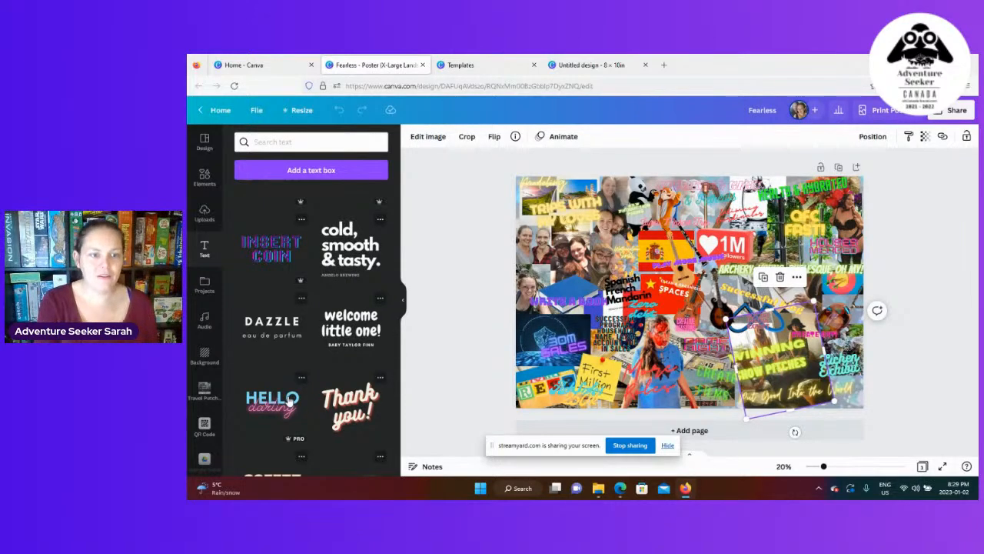
scroll(289, 402, down, 2)
scroll(289, 400, down, 1)
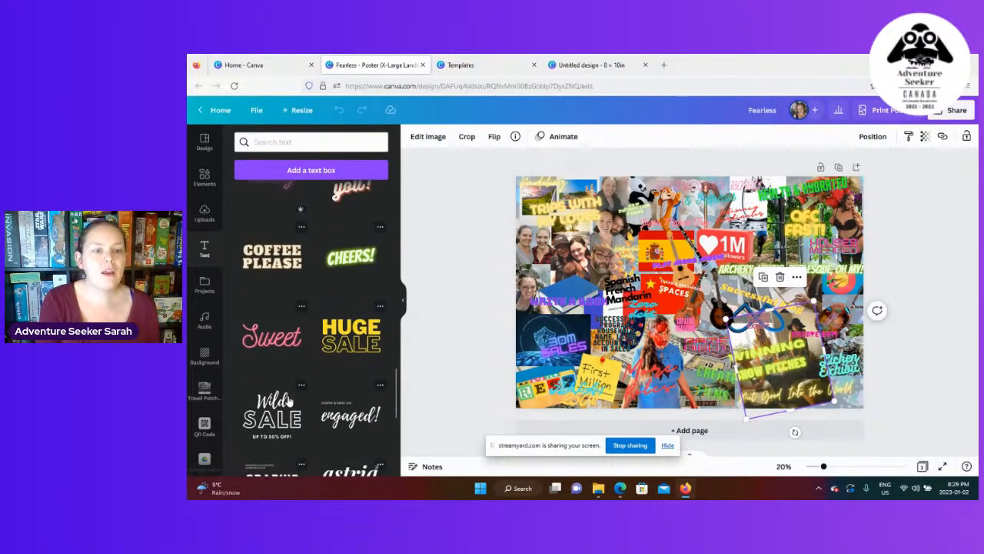
scroll(318, 384, down, 3)
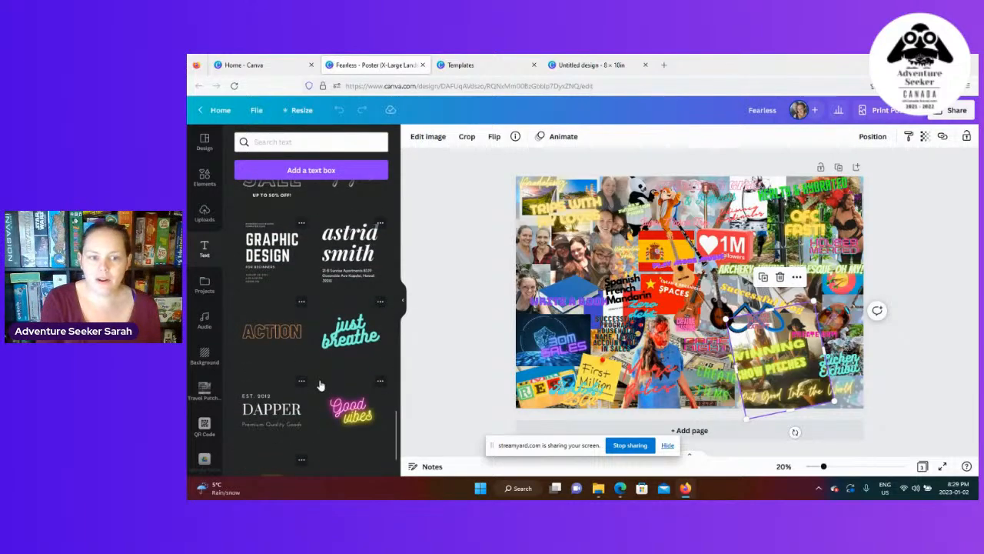
scroll(321, 385, up, 10)
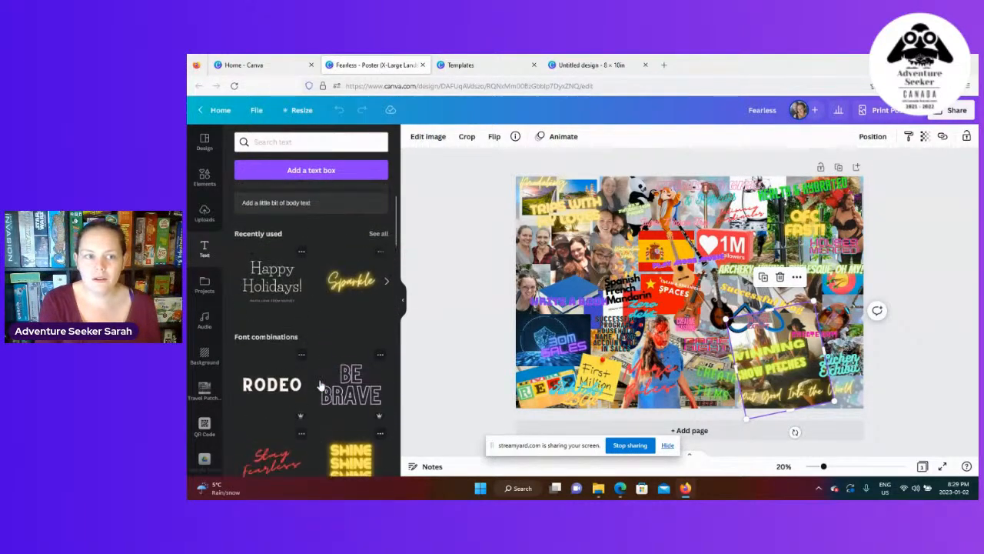
scroll(321, 384, up, 2)
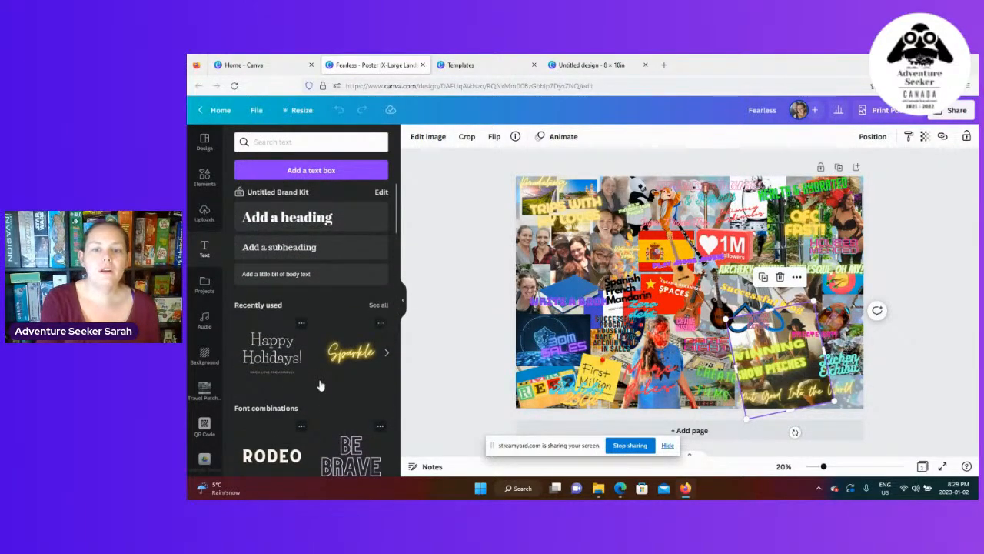
Add a heading reading "HELLO" to the collage and set its font to Bukhari Script.
click(310, 219)
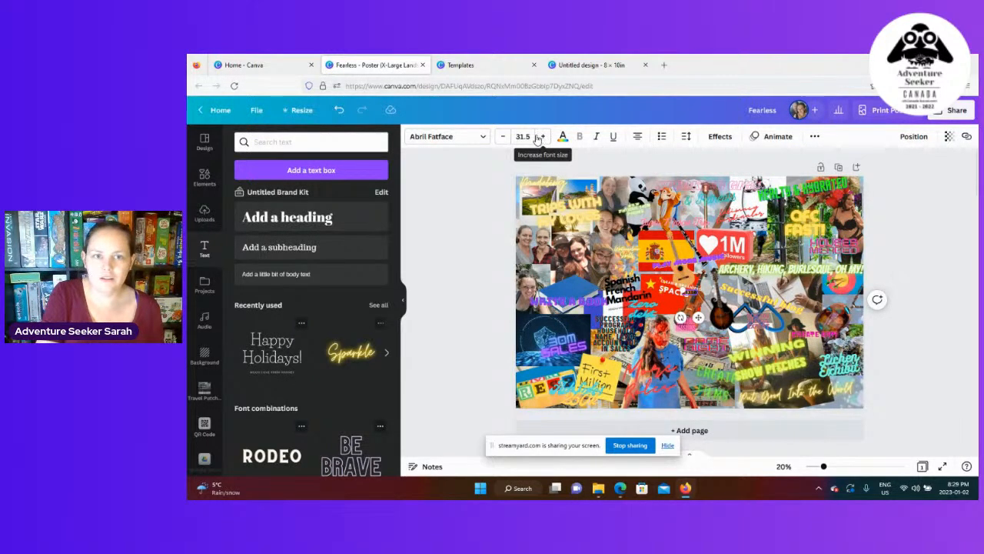
click(483, 138)
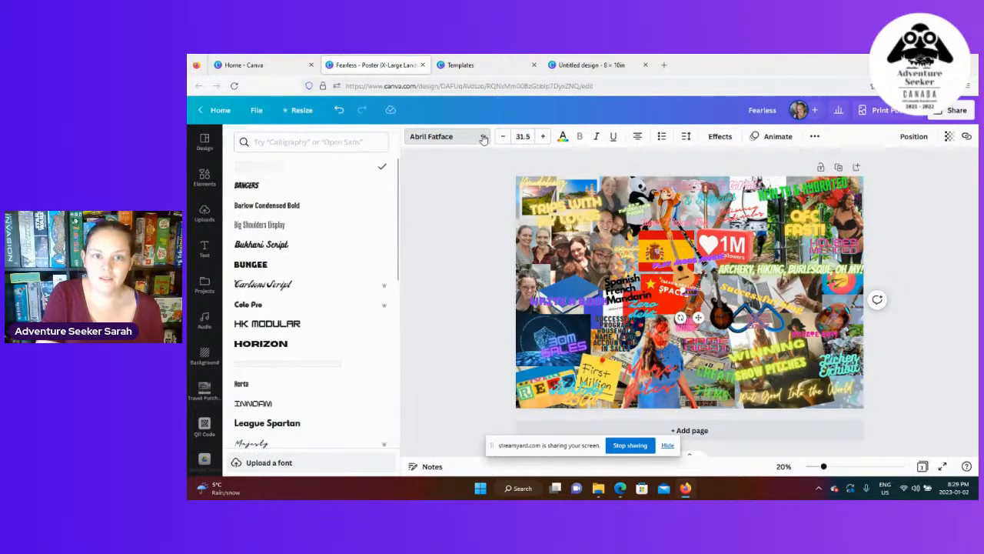
click(258, 244)
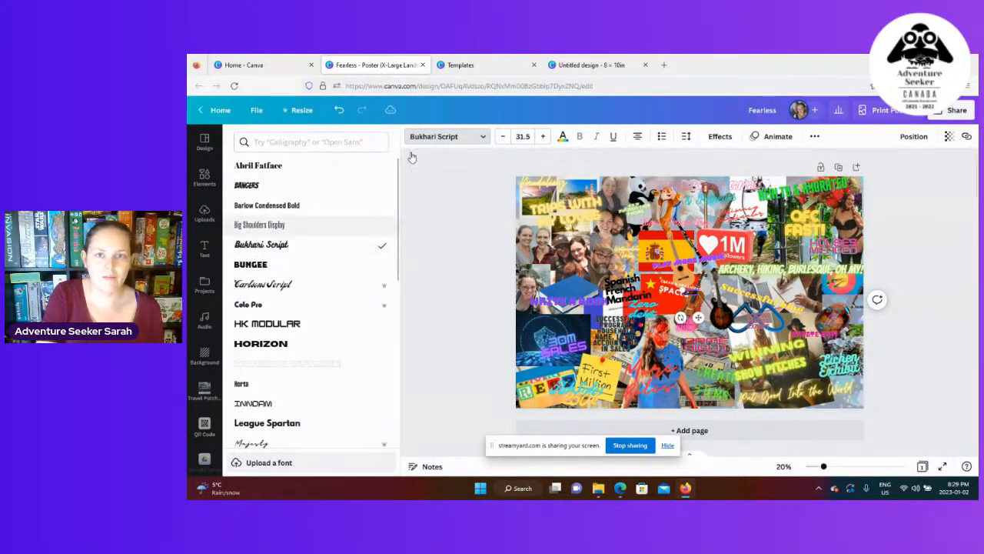
Set the HELLO heading's font size to 100 and scale it up to size 348 across the collage's right half.
click(543, 136)
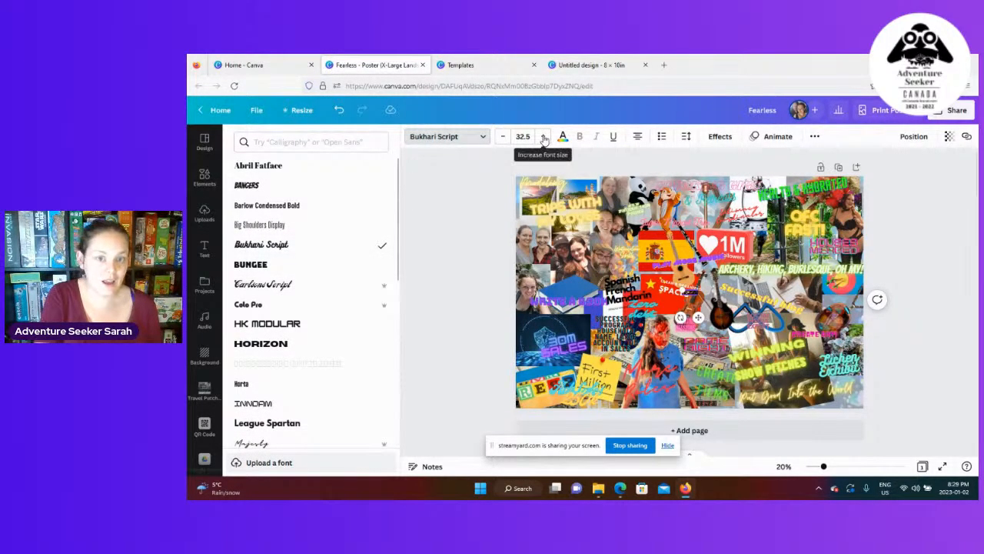
click(543, 136)
click(523, 136)
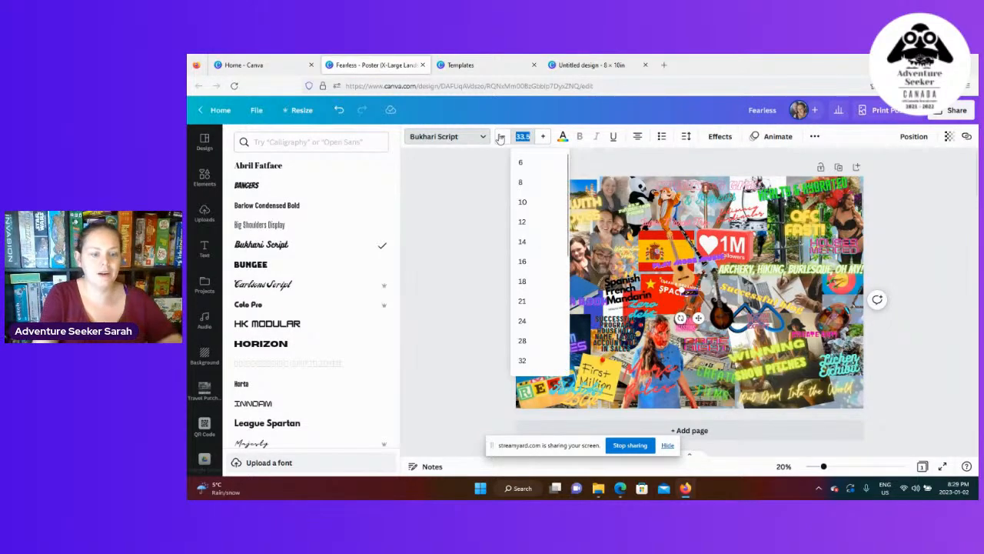
text(100)
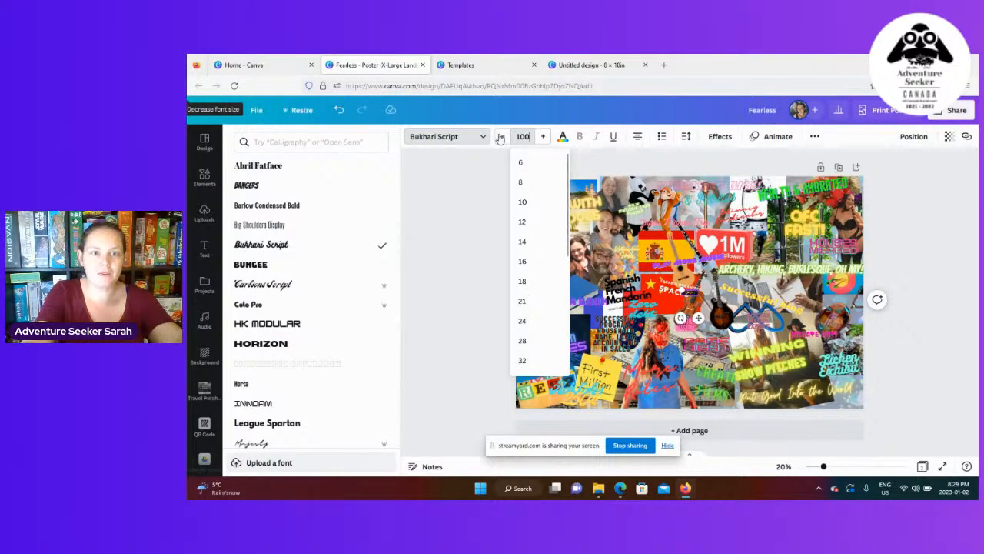
key(Return)
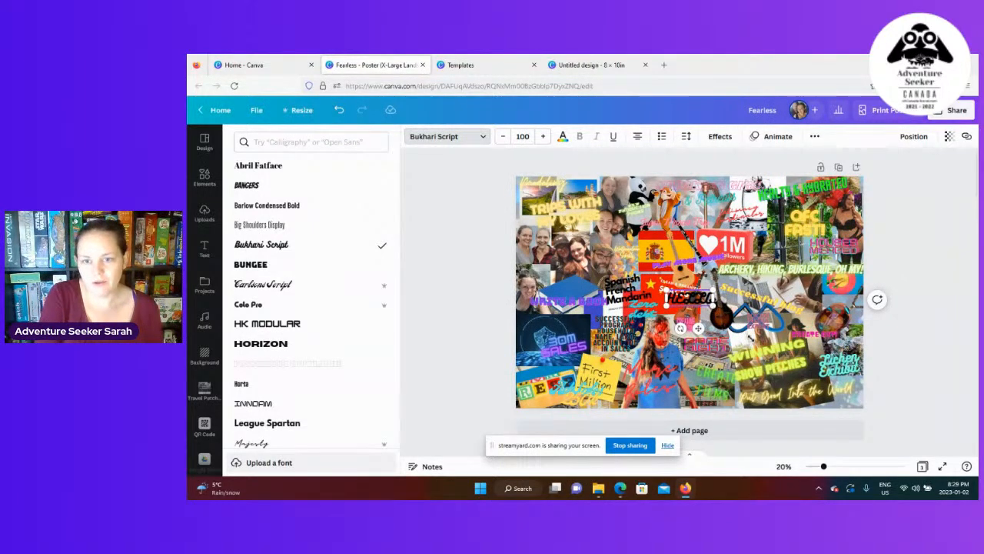
drag(715, 309, 830, 346)
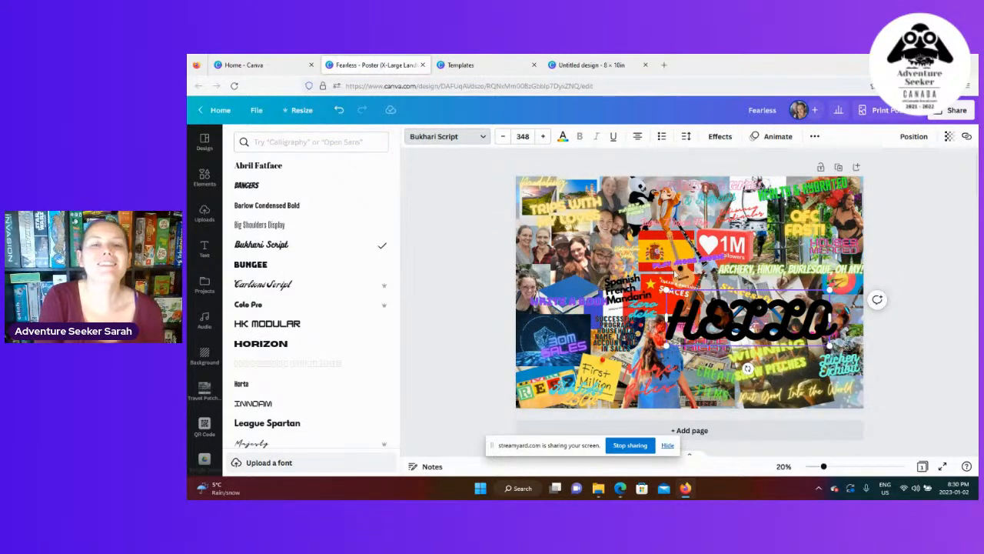
Recolour the HELLO heading with the custom turquoise #1AC4CF.
click(563, 136)
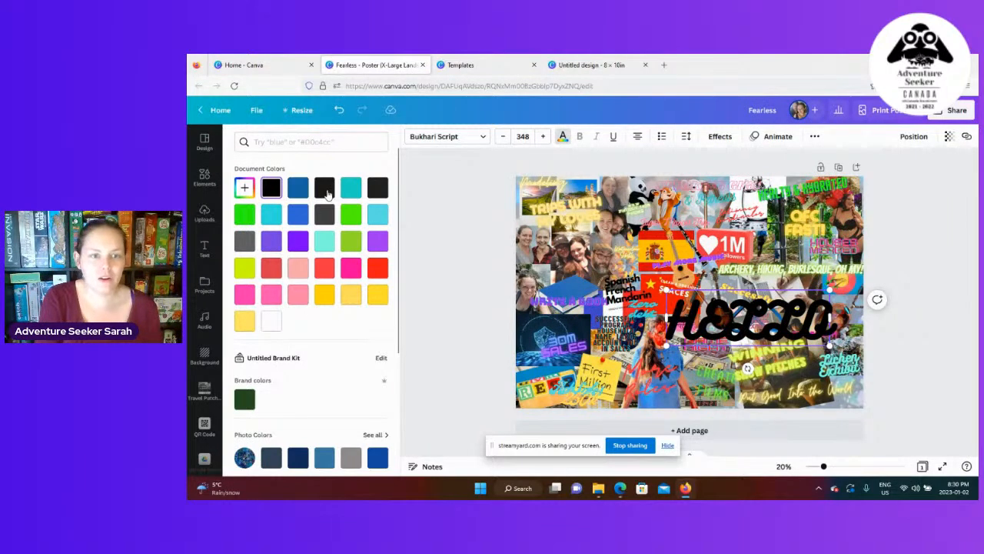
click(245, 188)
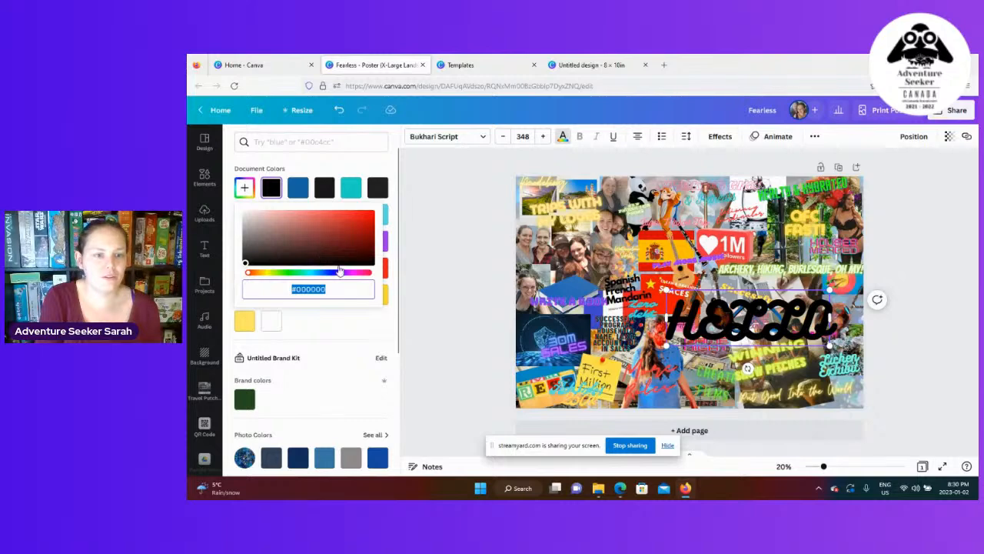
click(311, 273)
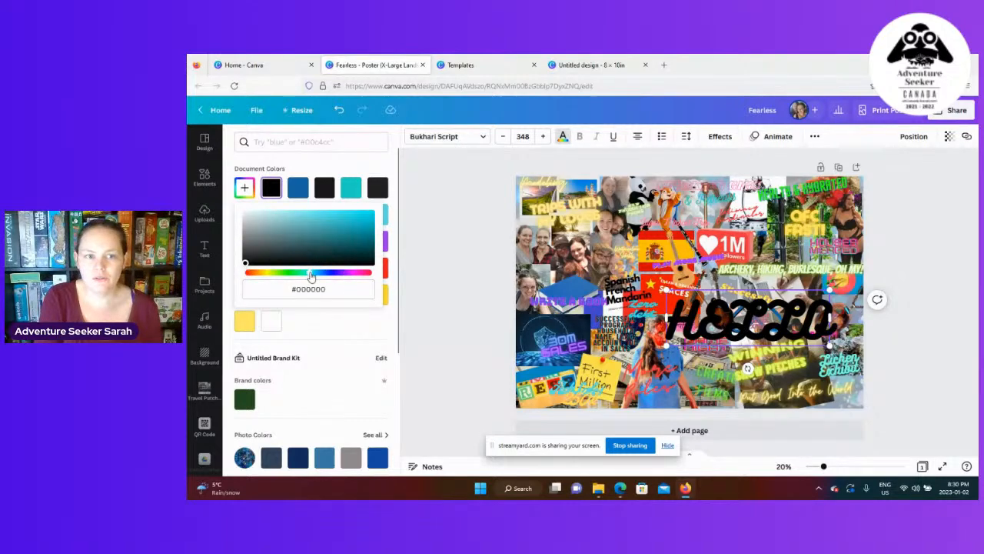
click(359, 223)
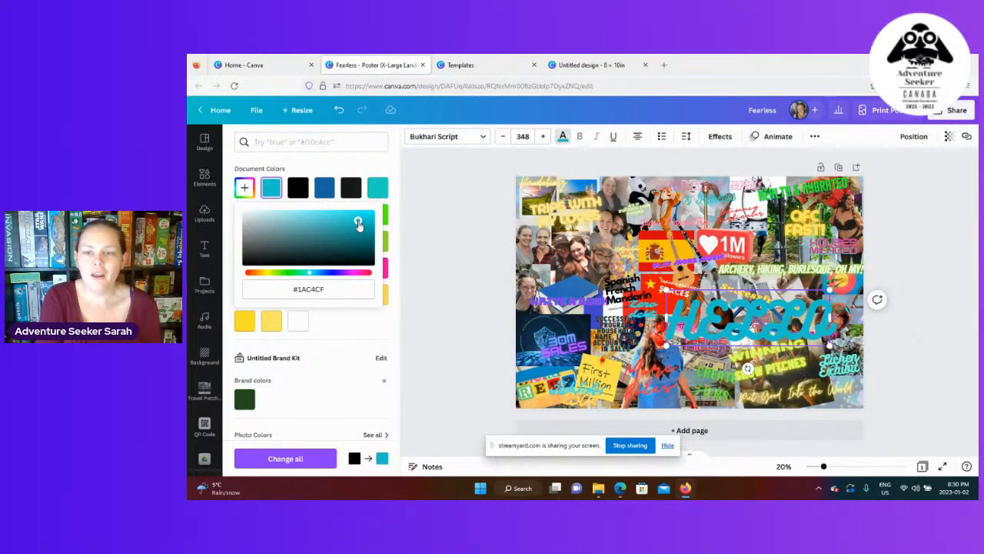
key(Escape)
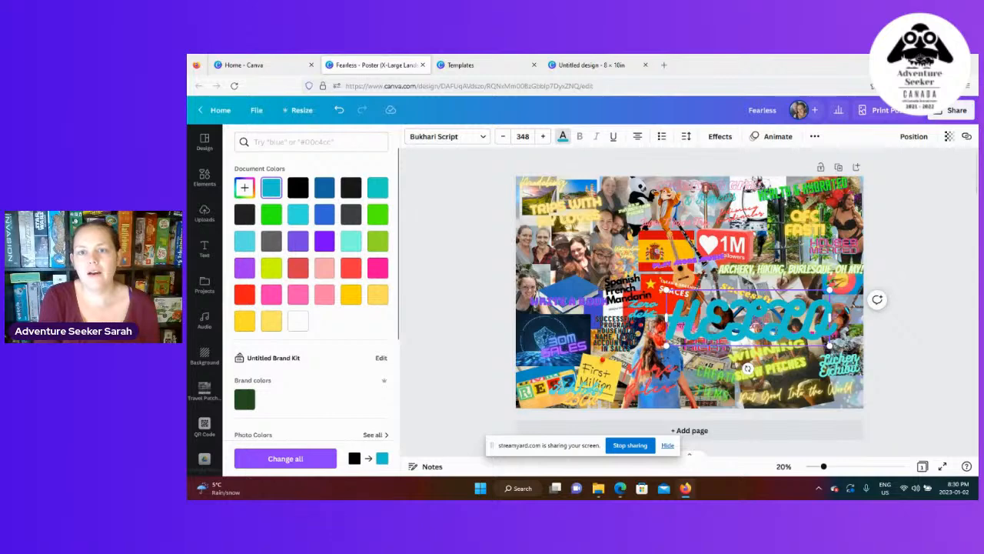
Try the Shadow effect on the HELLO heading and apply the Lift effect with an intensity of 50.
click(721, 137)
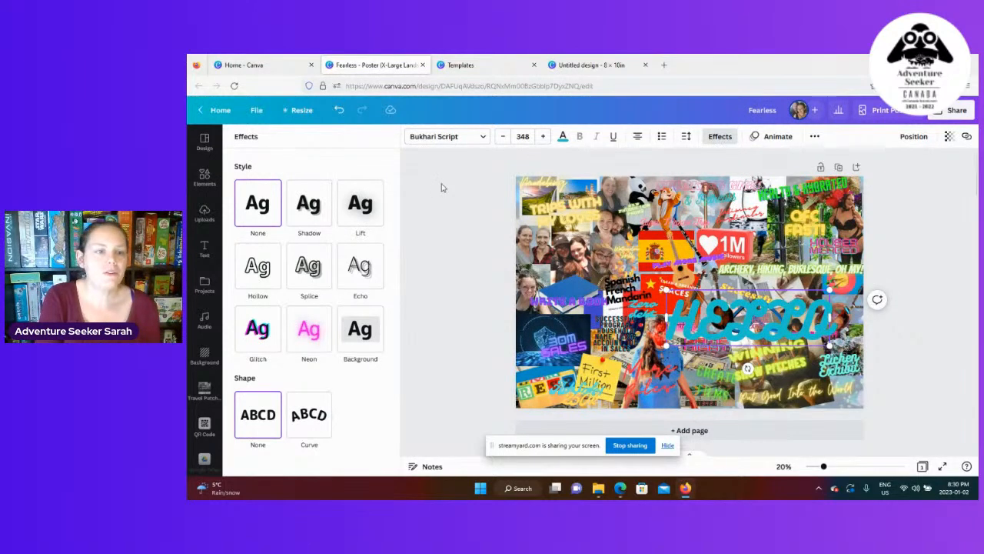
click(305, 215)
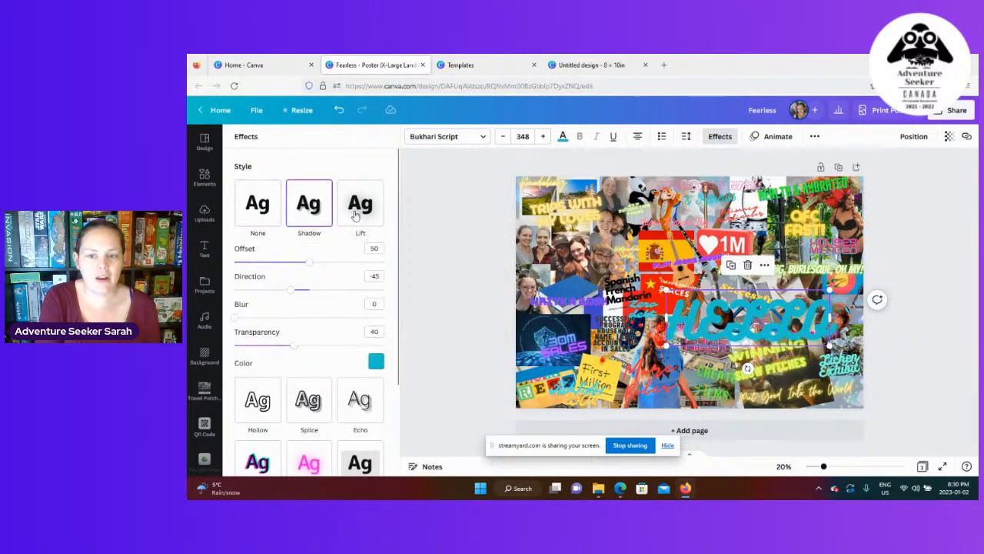
click(366, 215)
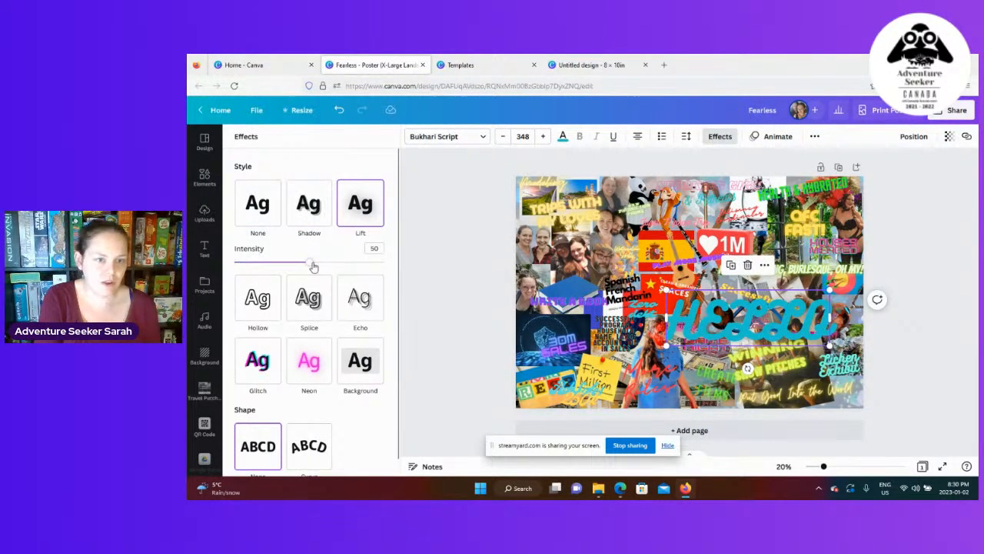
mouse_move(313, 266)
mouse_down()
mouse_move(367, 261)
mouse_move(248, 260)
mouse_move(323, 261)
mouse_move(309, 262)
mouse_up()
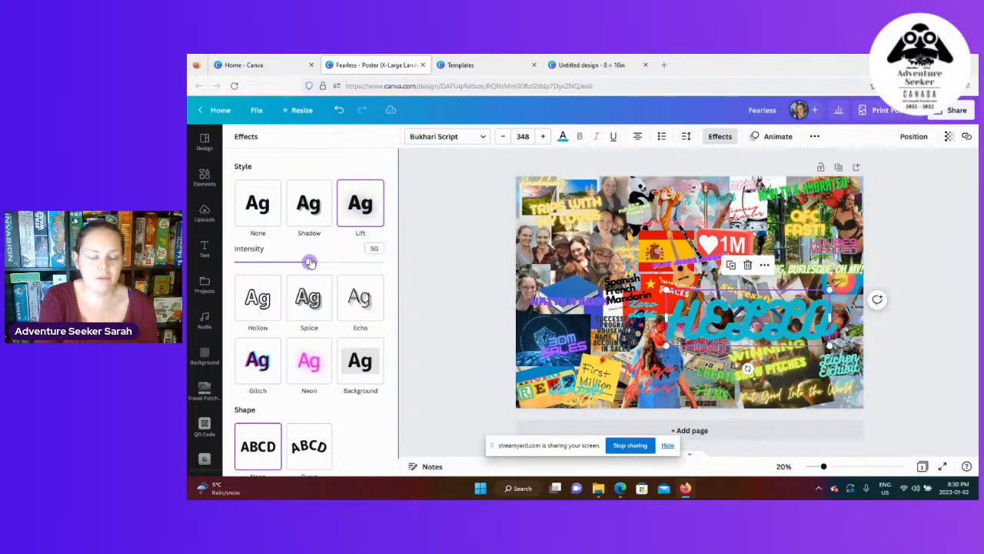
Apply the Neon effect with an intensity of 57 to the HELLO heading and bend it with the Curve shape at 53.
click(314, 369)
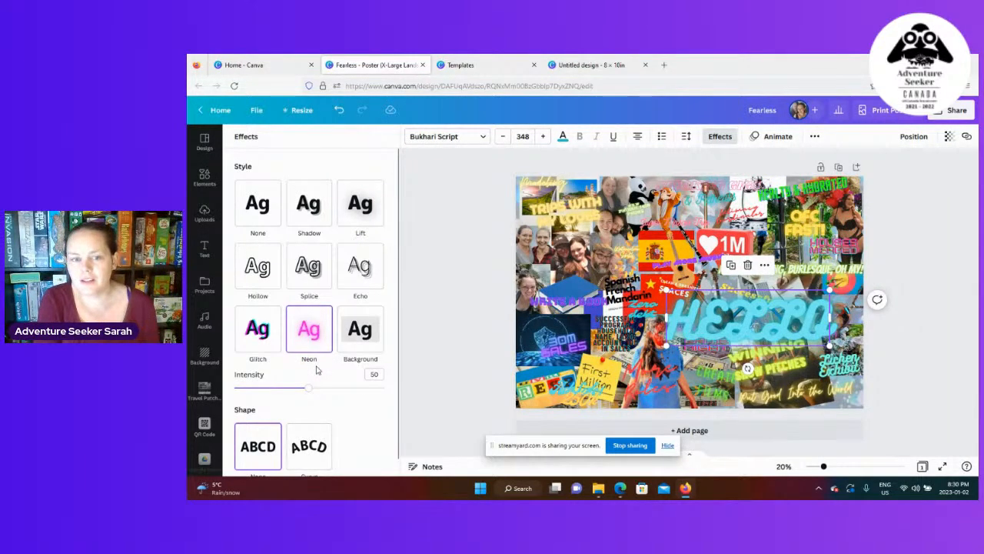
mouse_move(308, 388)
mouse_down()
mouse_move(263, 389)
mouse_move(362, 389)
mouse_move(298, 390)
mouse_move(318, 390)
mouse_move(320, 399)
mouse_up()
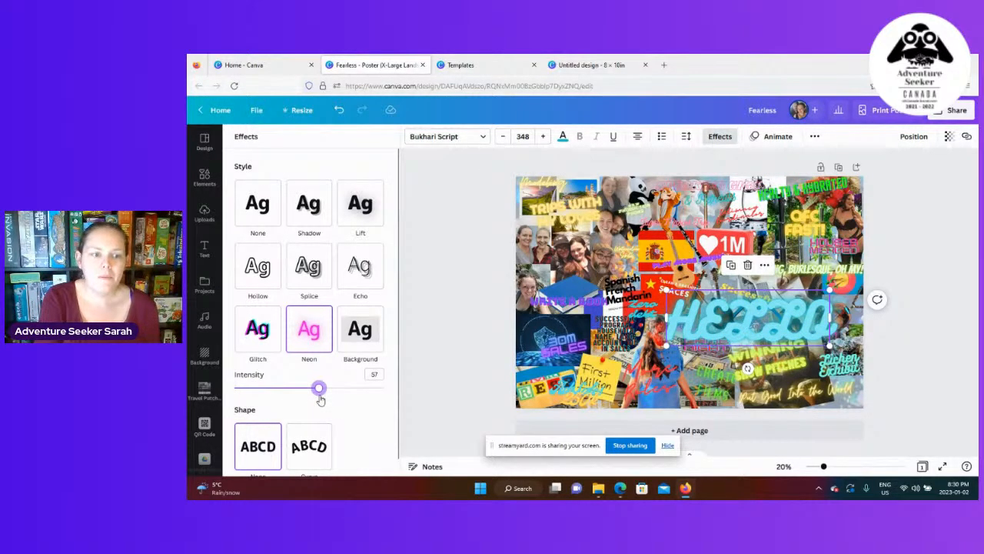
scroll(320, 400, down, 1)
click(320, 430)
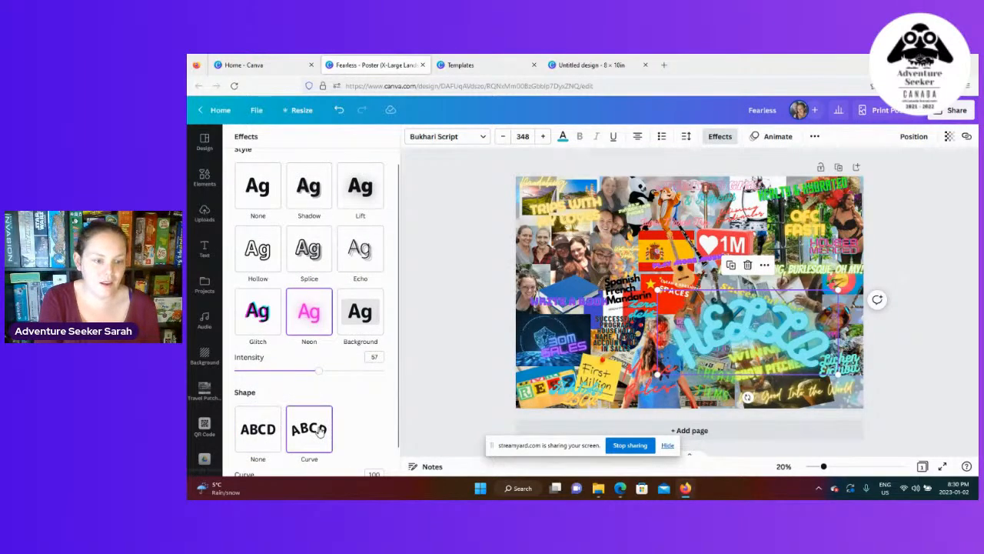
scroll(319, 431, down, 2)
drag(388, 464, 351, 465)
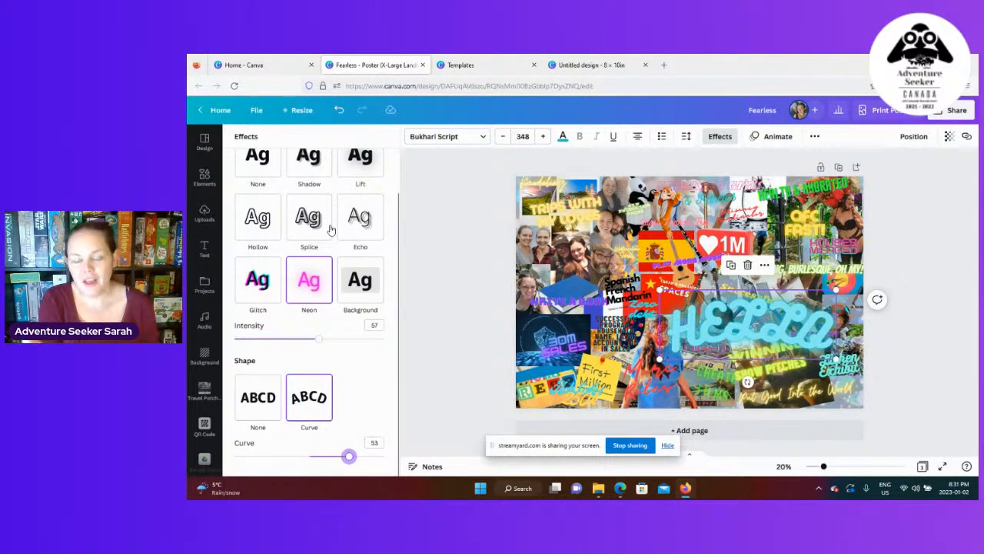
Delete the HELLO heading from the collage.
click(747, 264)
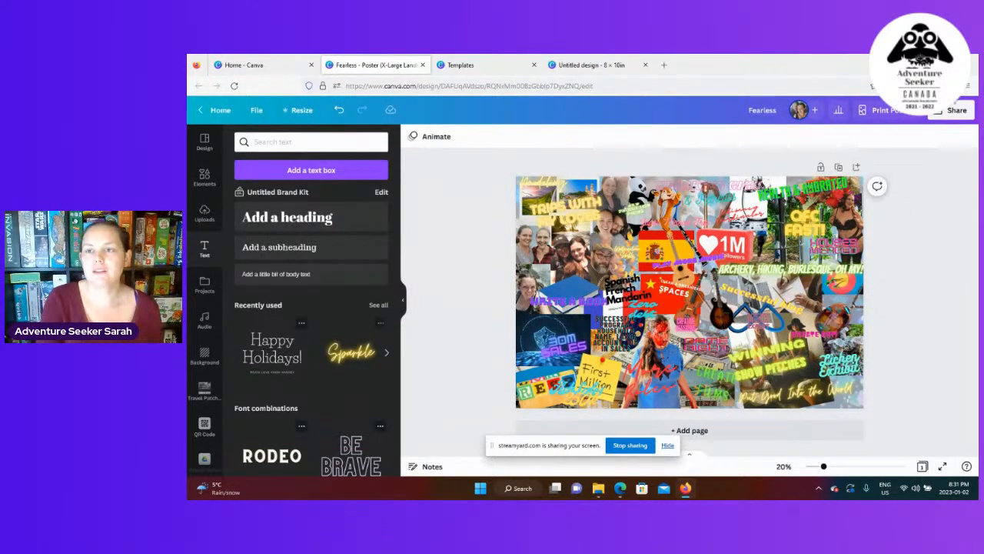
Look at the Canva home page, and switch to the StreamYard studio in a maximized window to check the live comments.
mouse_move(940, 64)
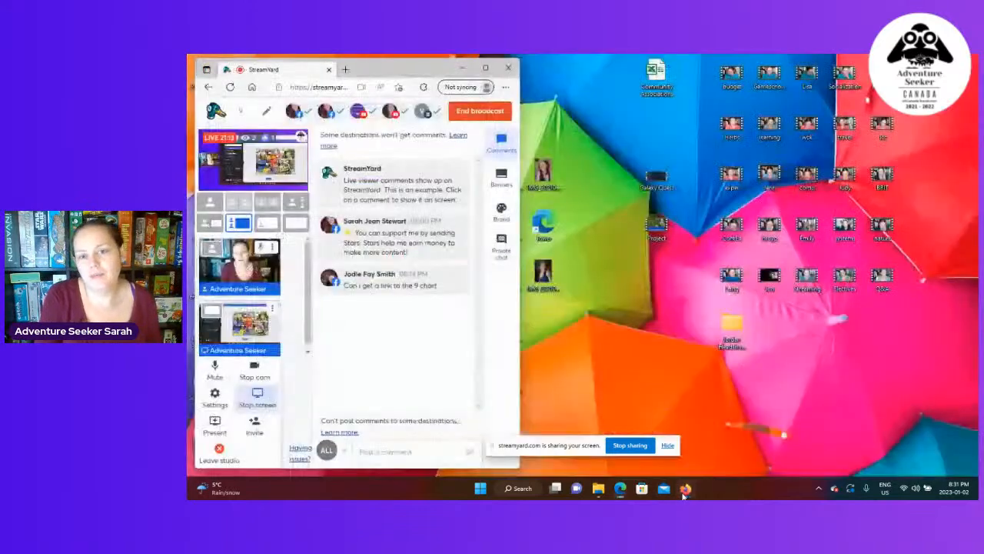
click(684, 492)
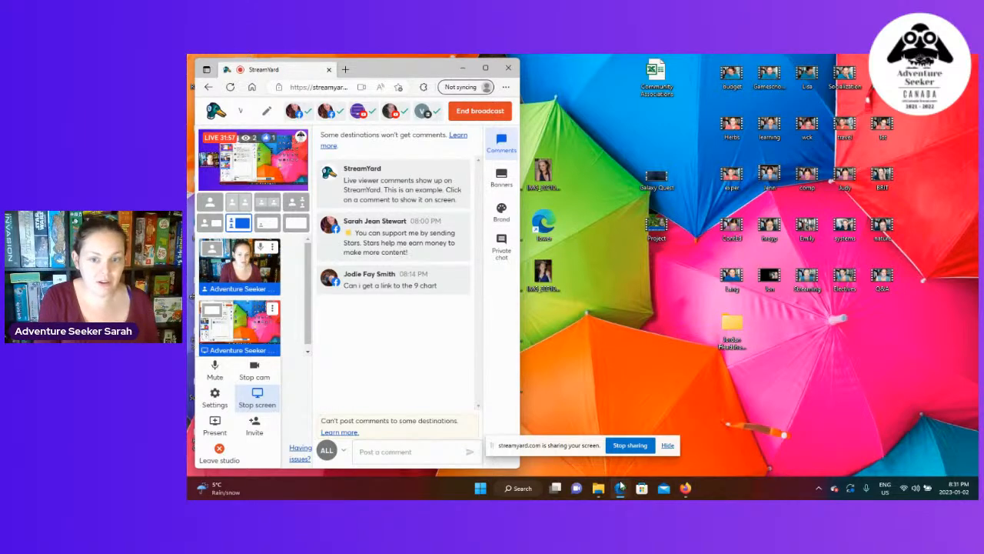
mouse_move(621, 489)
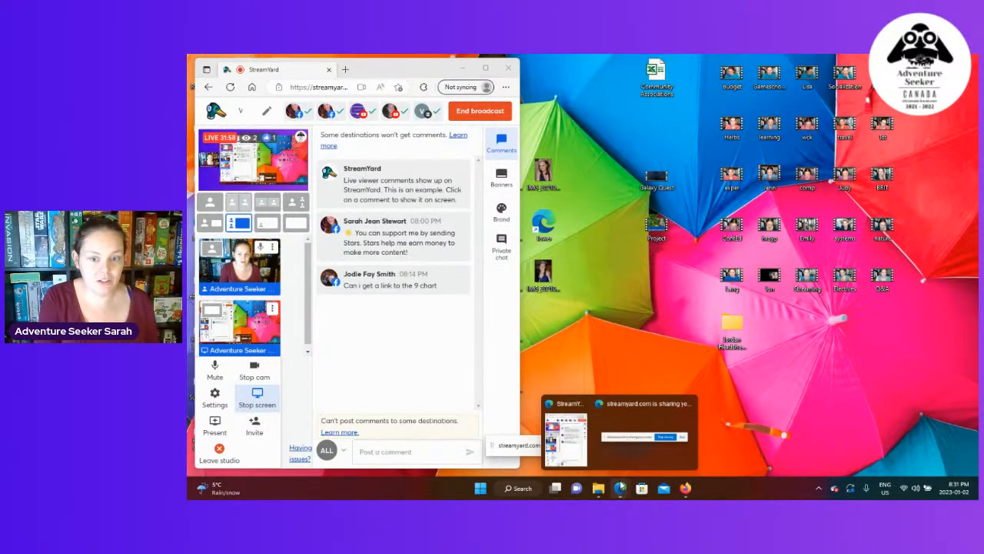
click(685, 487)
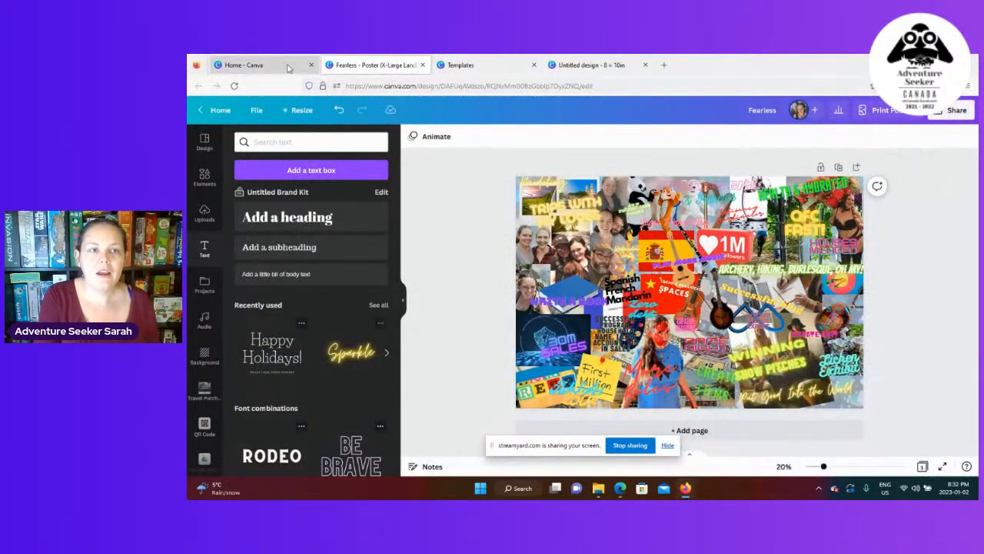
click(288, 68)
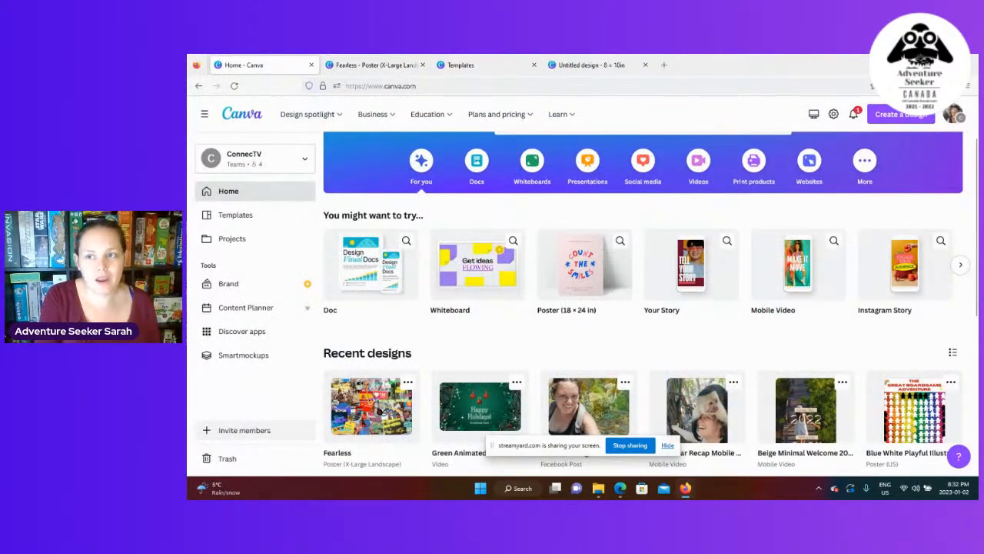
click(905, 64)
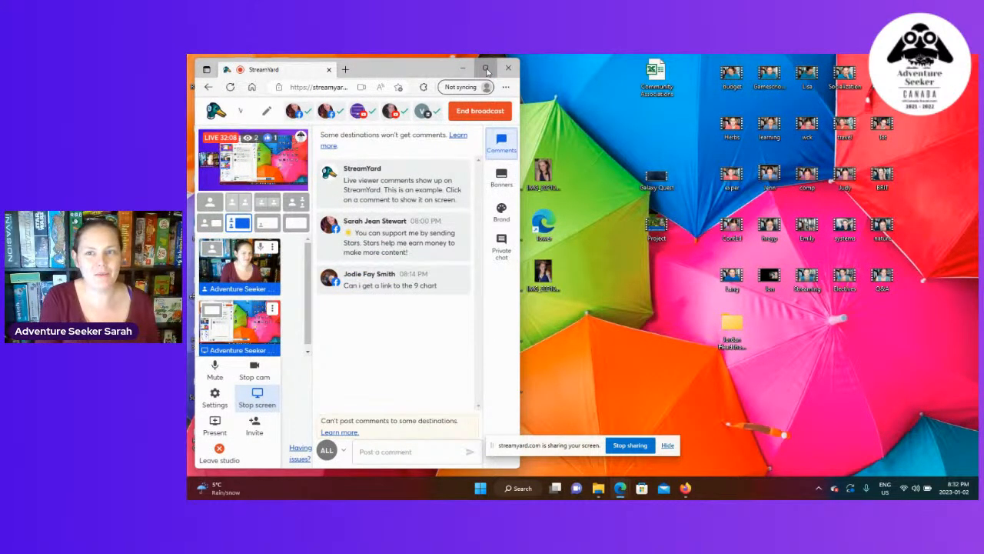
click(486, 69)
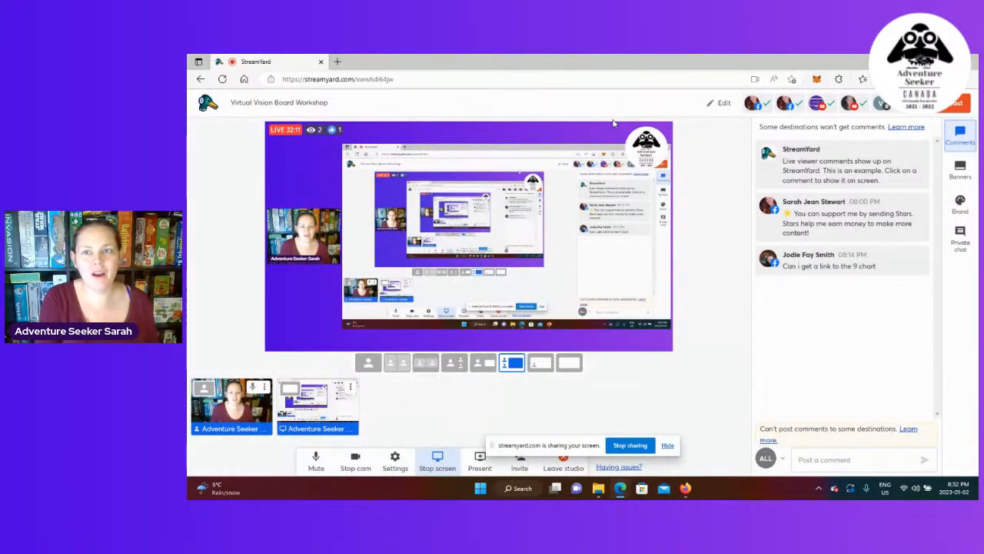